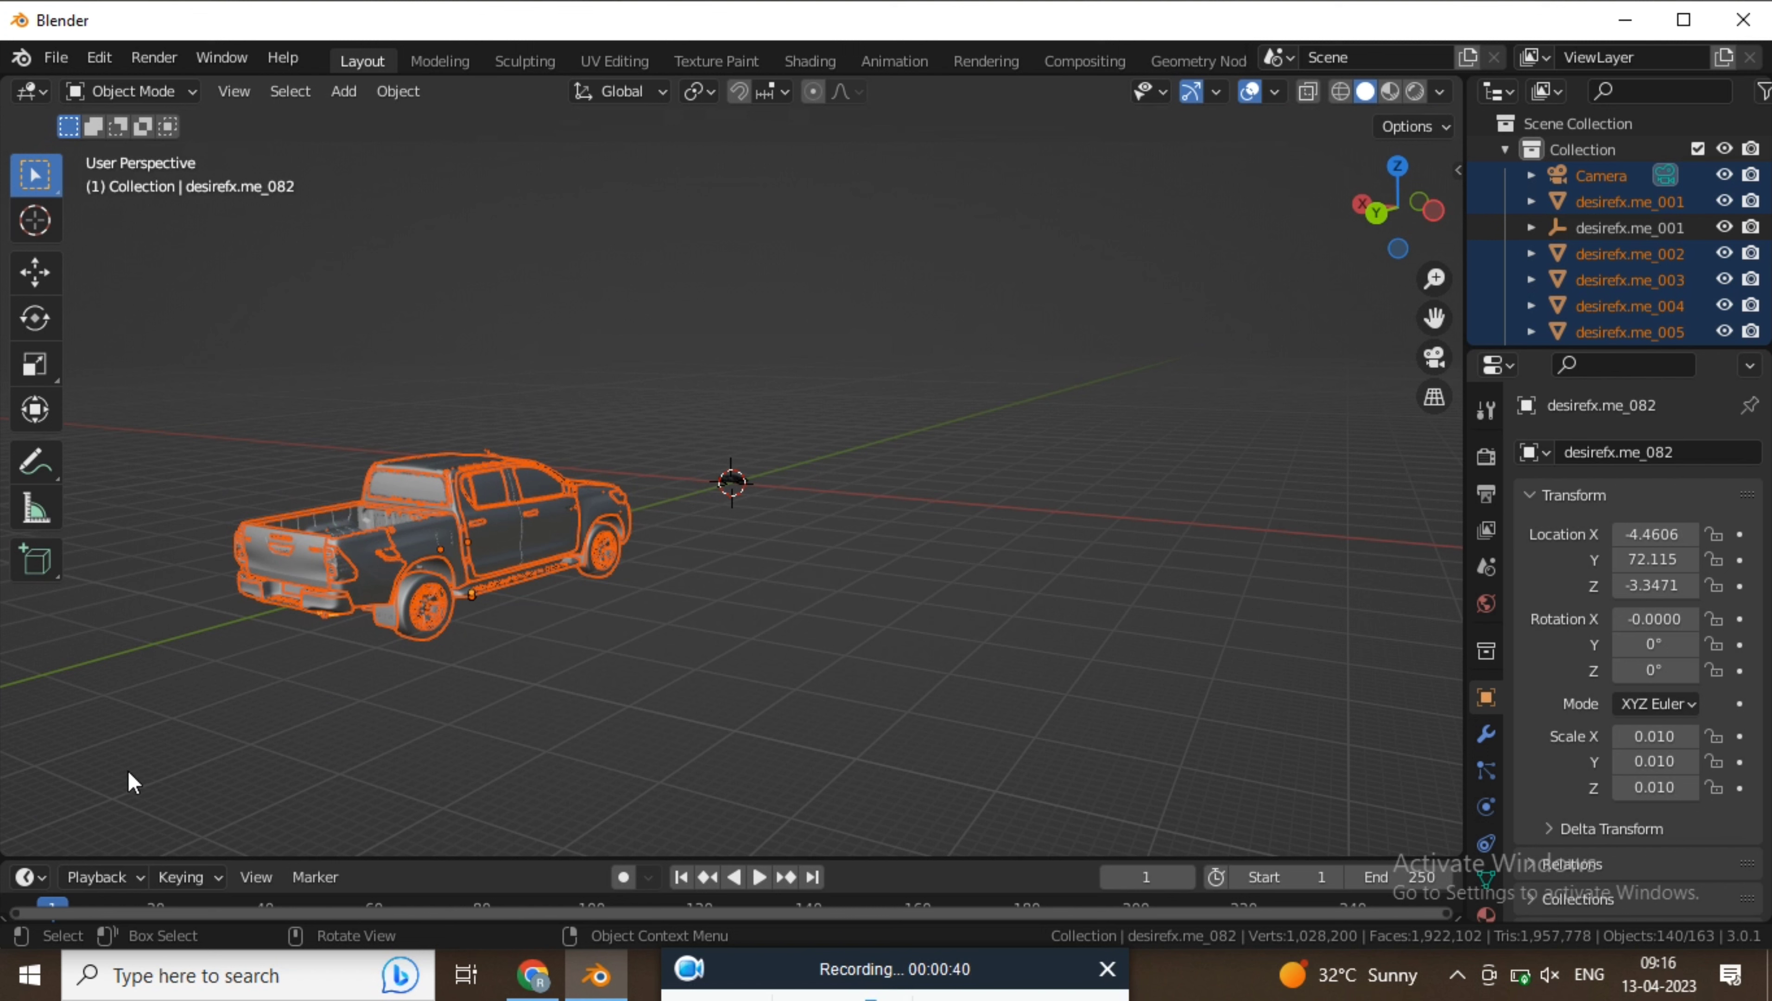
# Try duplicating the selected pickup truck with a free, unconstrained move of about 52 m, and undo the duplication.
pyautogui.press('shift')
pyautogui.hotkey('shift', 'd')
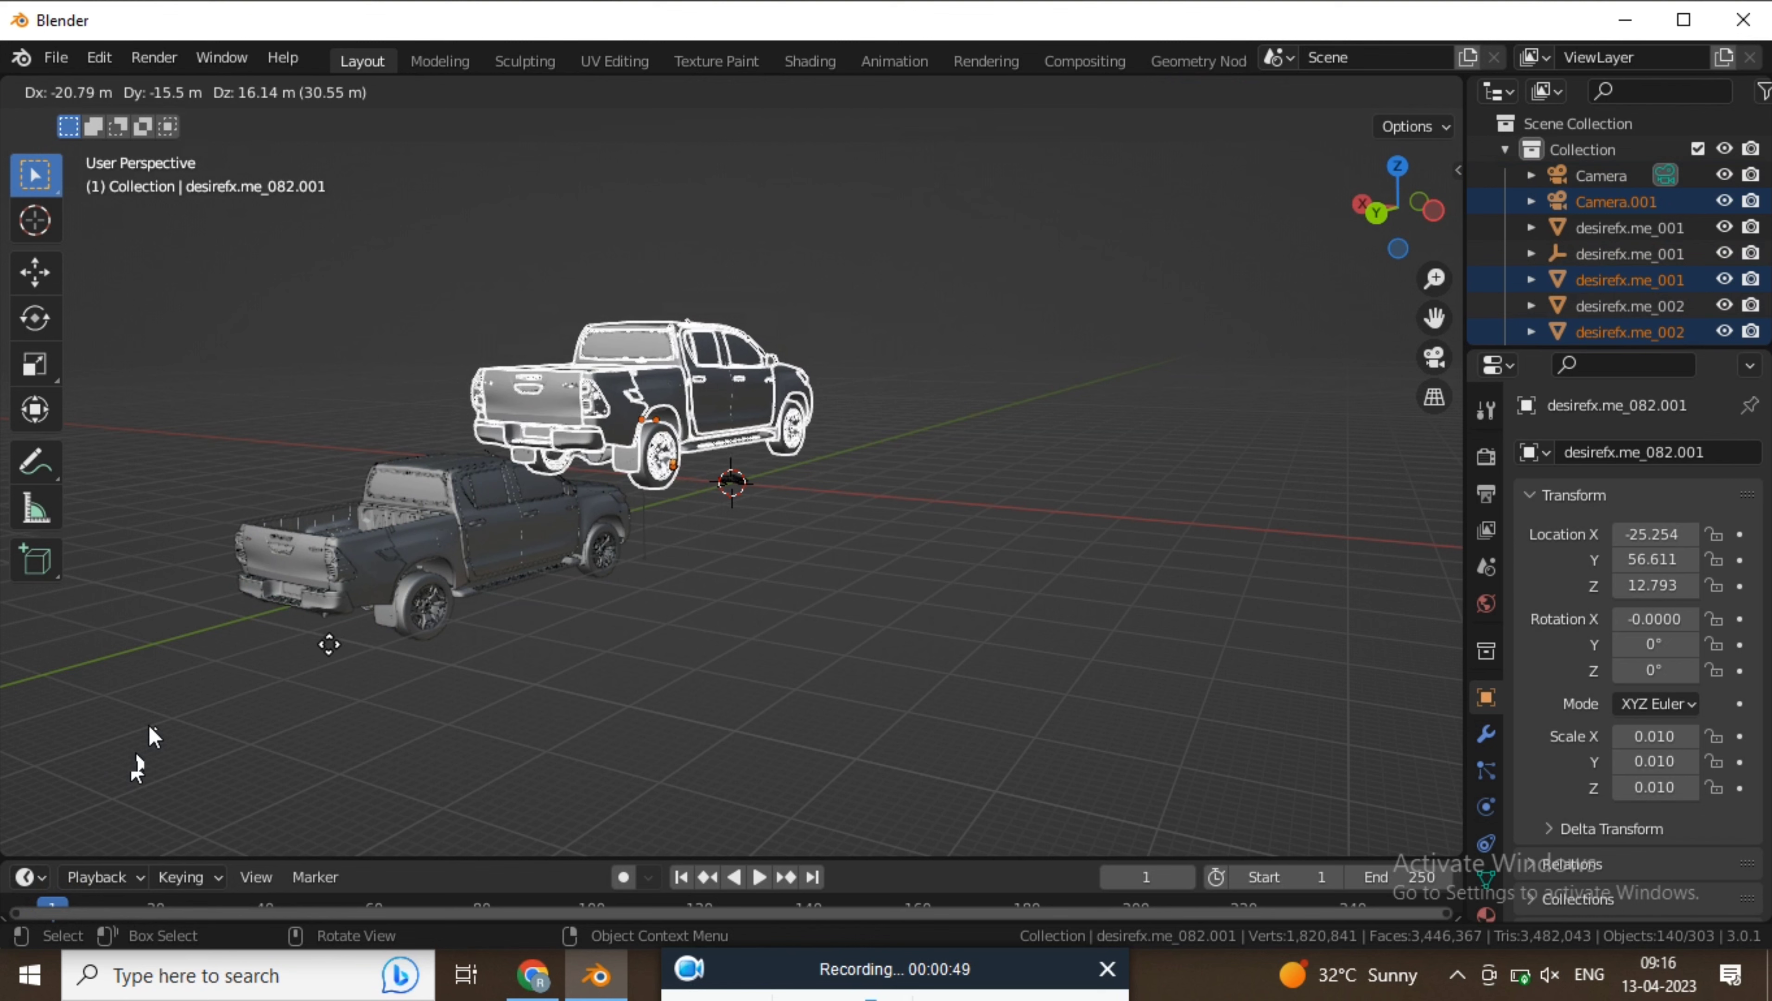
pyautogui.click(534, 722)
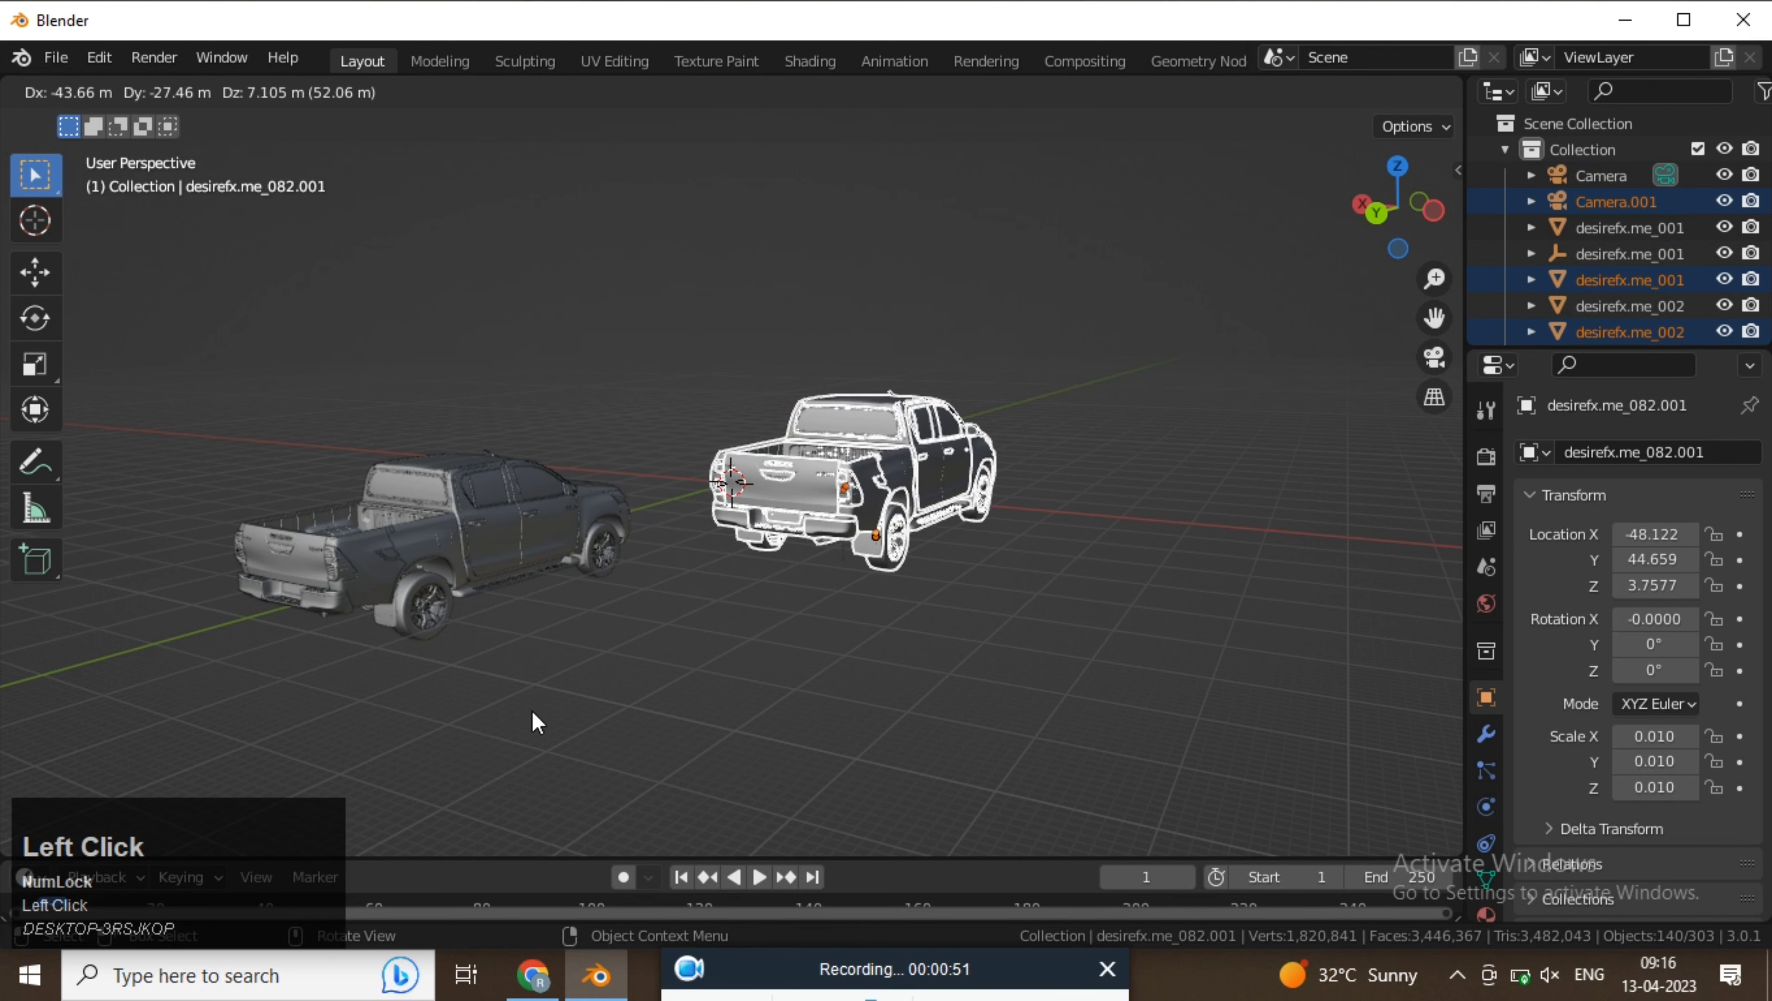
pyautogui.moveTo(945, 456); pyautogui.dragTo(678, 533, button='middle')
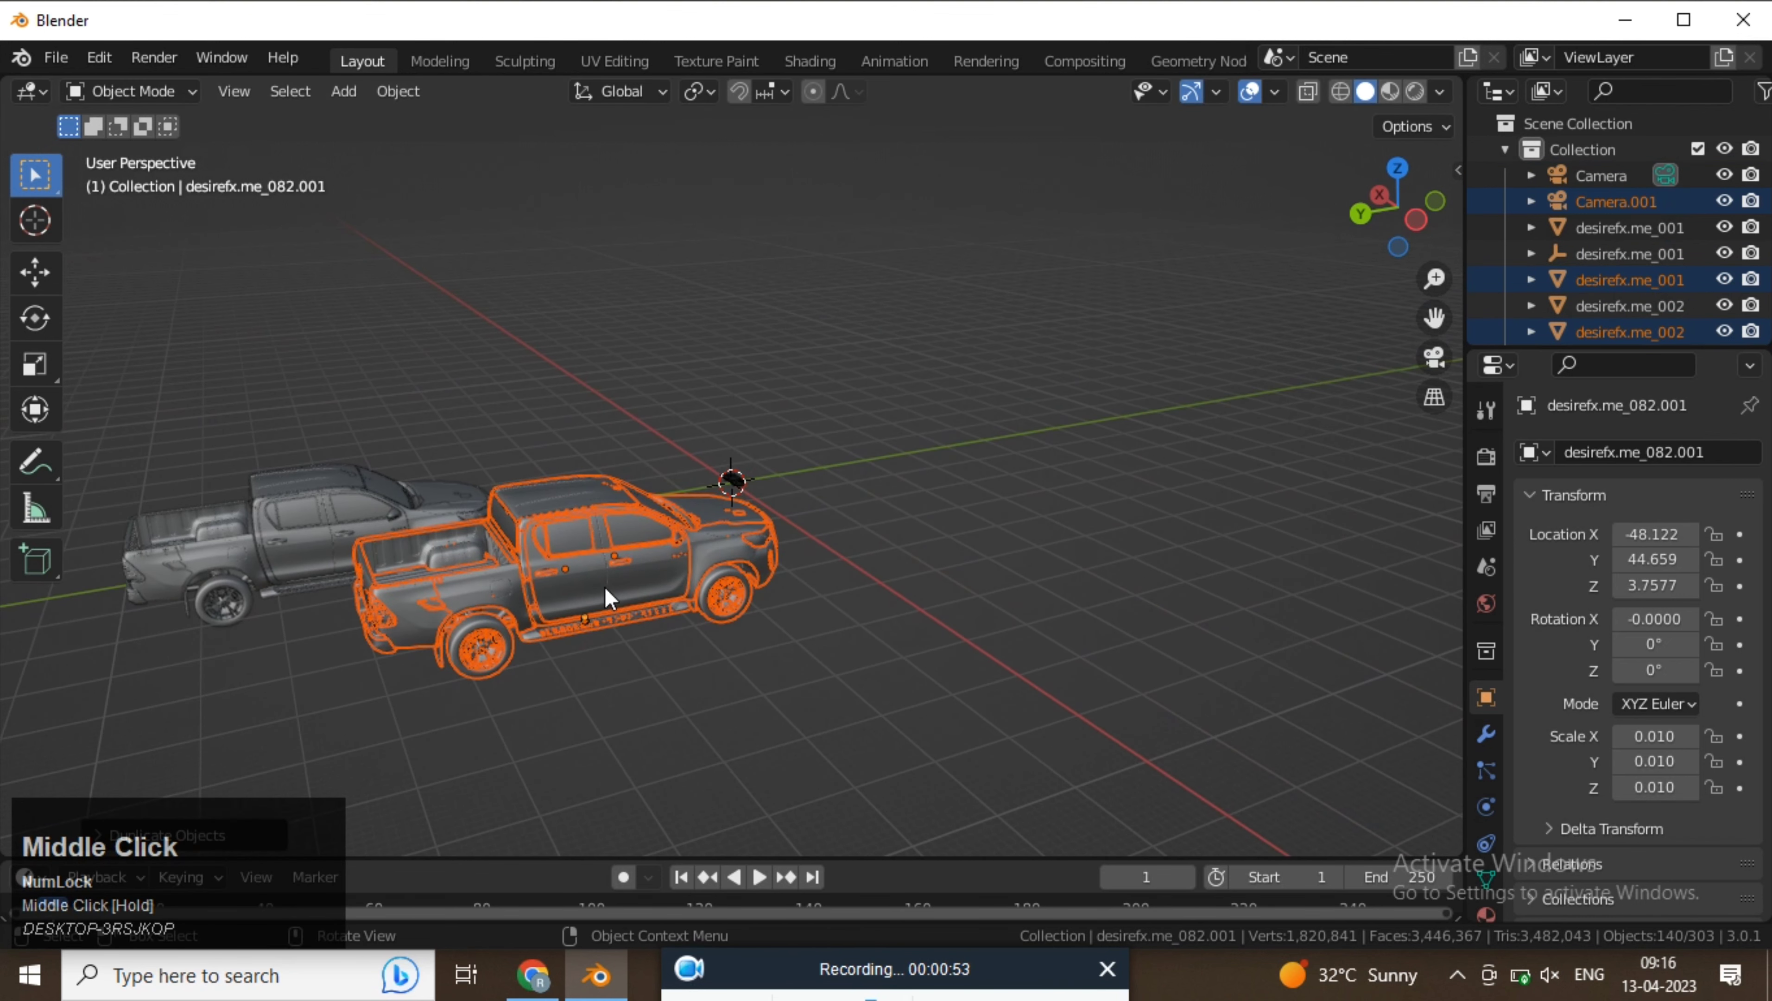
pyautogui.moveTo(570, 546); pyautogui.dragTo(539, 569, button='middle')
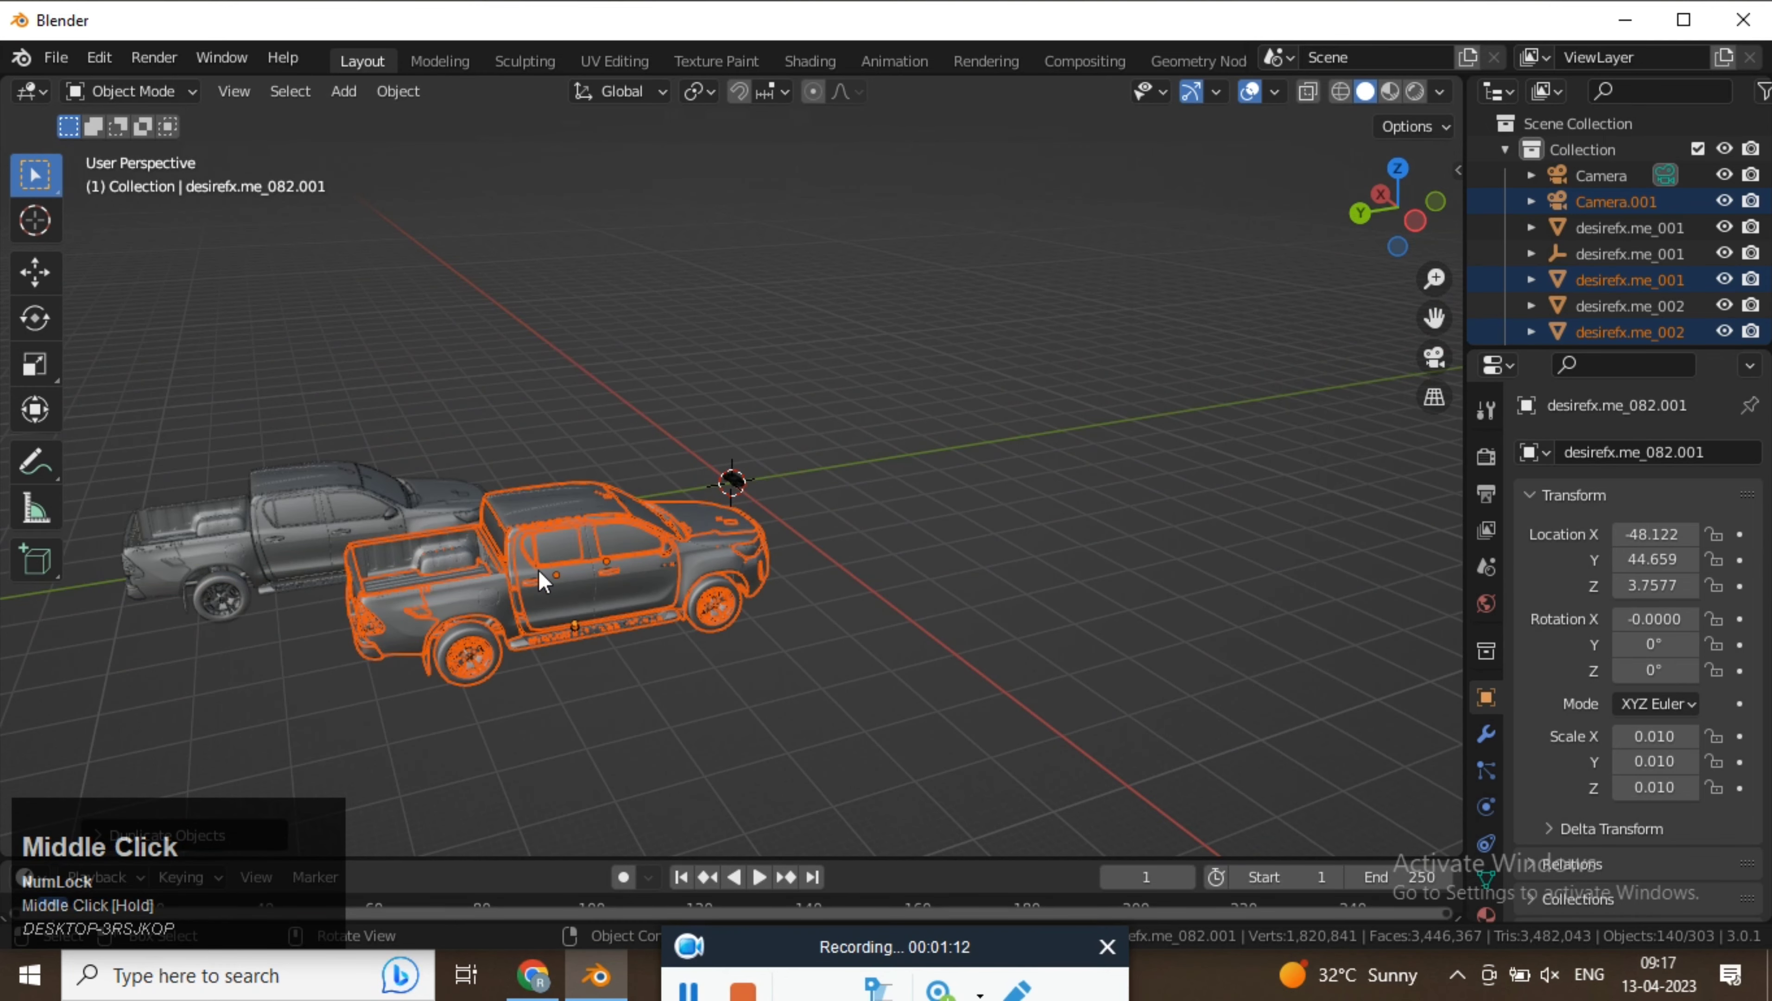
pyautogui.press('ctrl')
pyautogui.hotkey('ctrl', 'z')
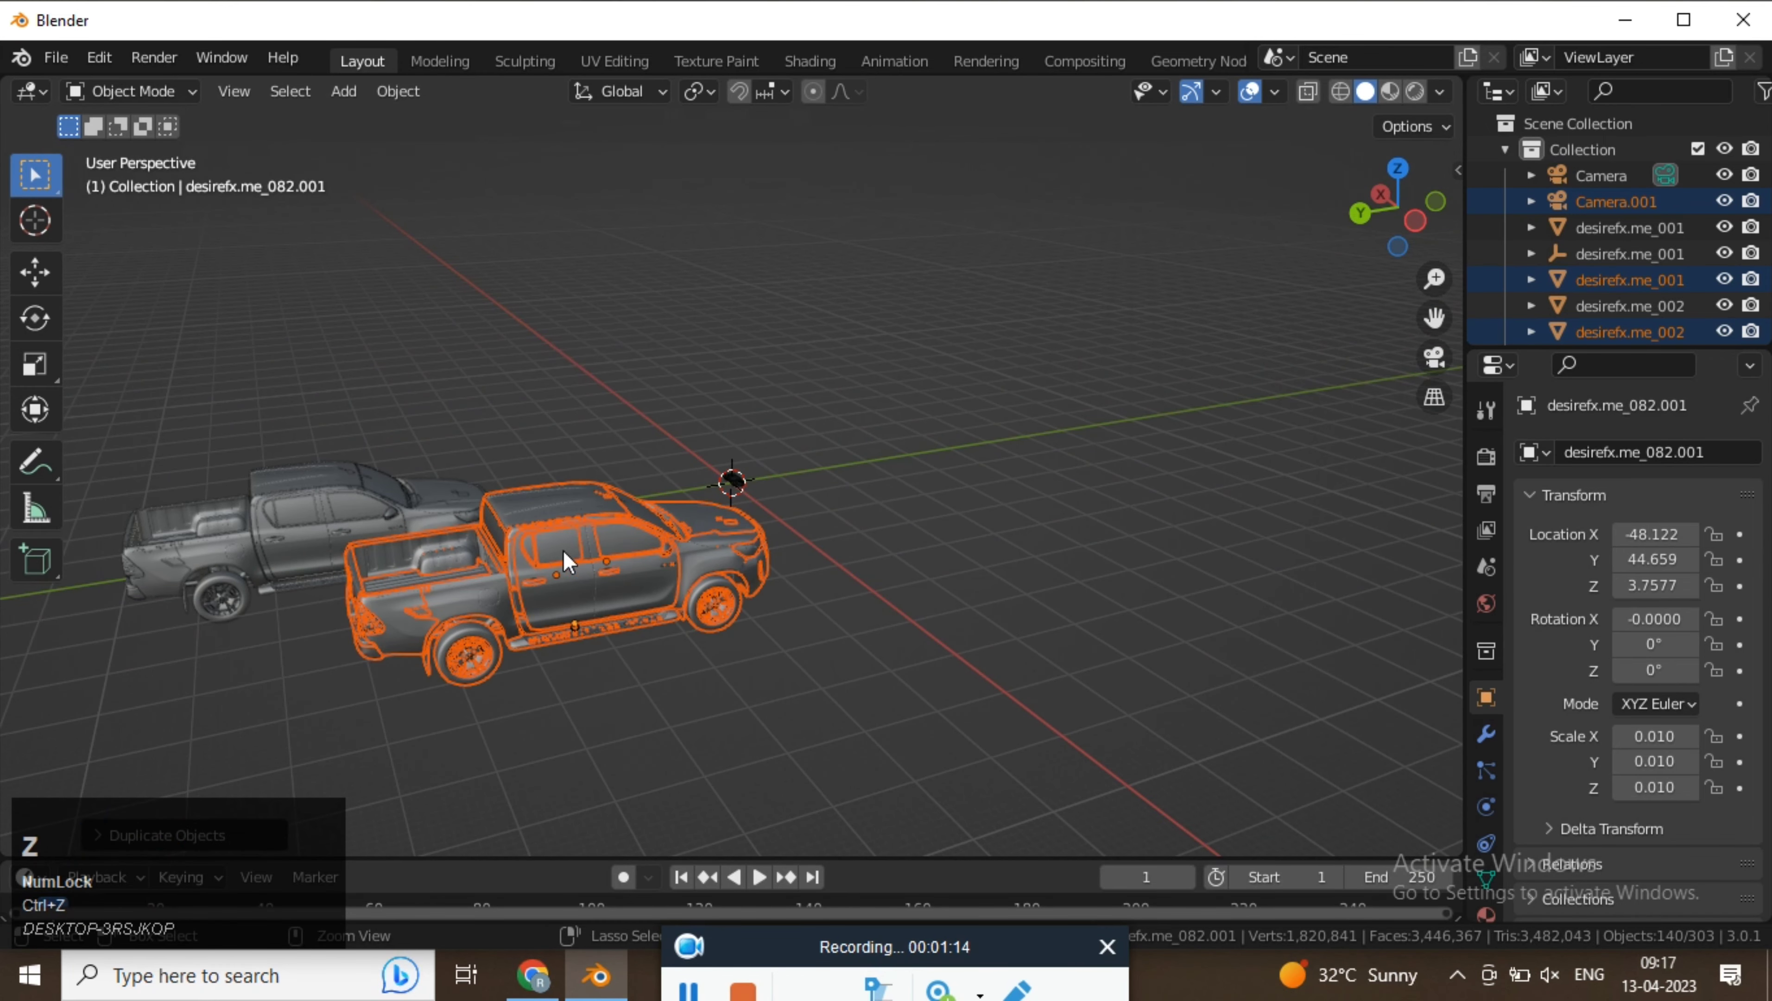
# Duplicate the selected pickup truck along the global X axis, placing the copy at about X 84 m.
pyautogui.moveTo(534, 567)
pyautogui.mouseDown(button='middle')
pyautogui.moveTo(600, 552)
pyautogui.moveTo(555, 570)
pyautogui.mouseUp(button='middle')
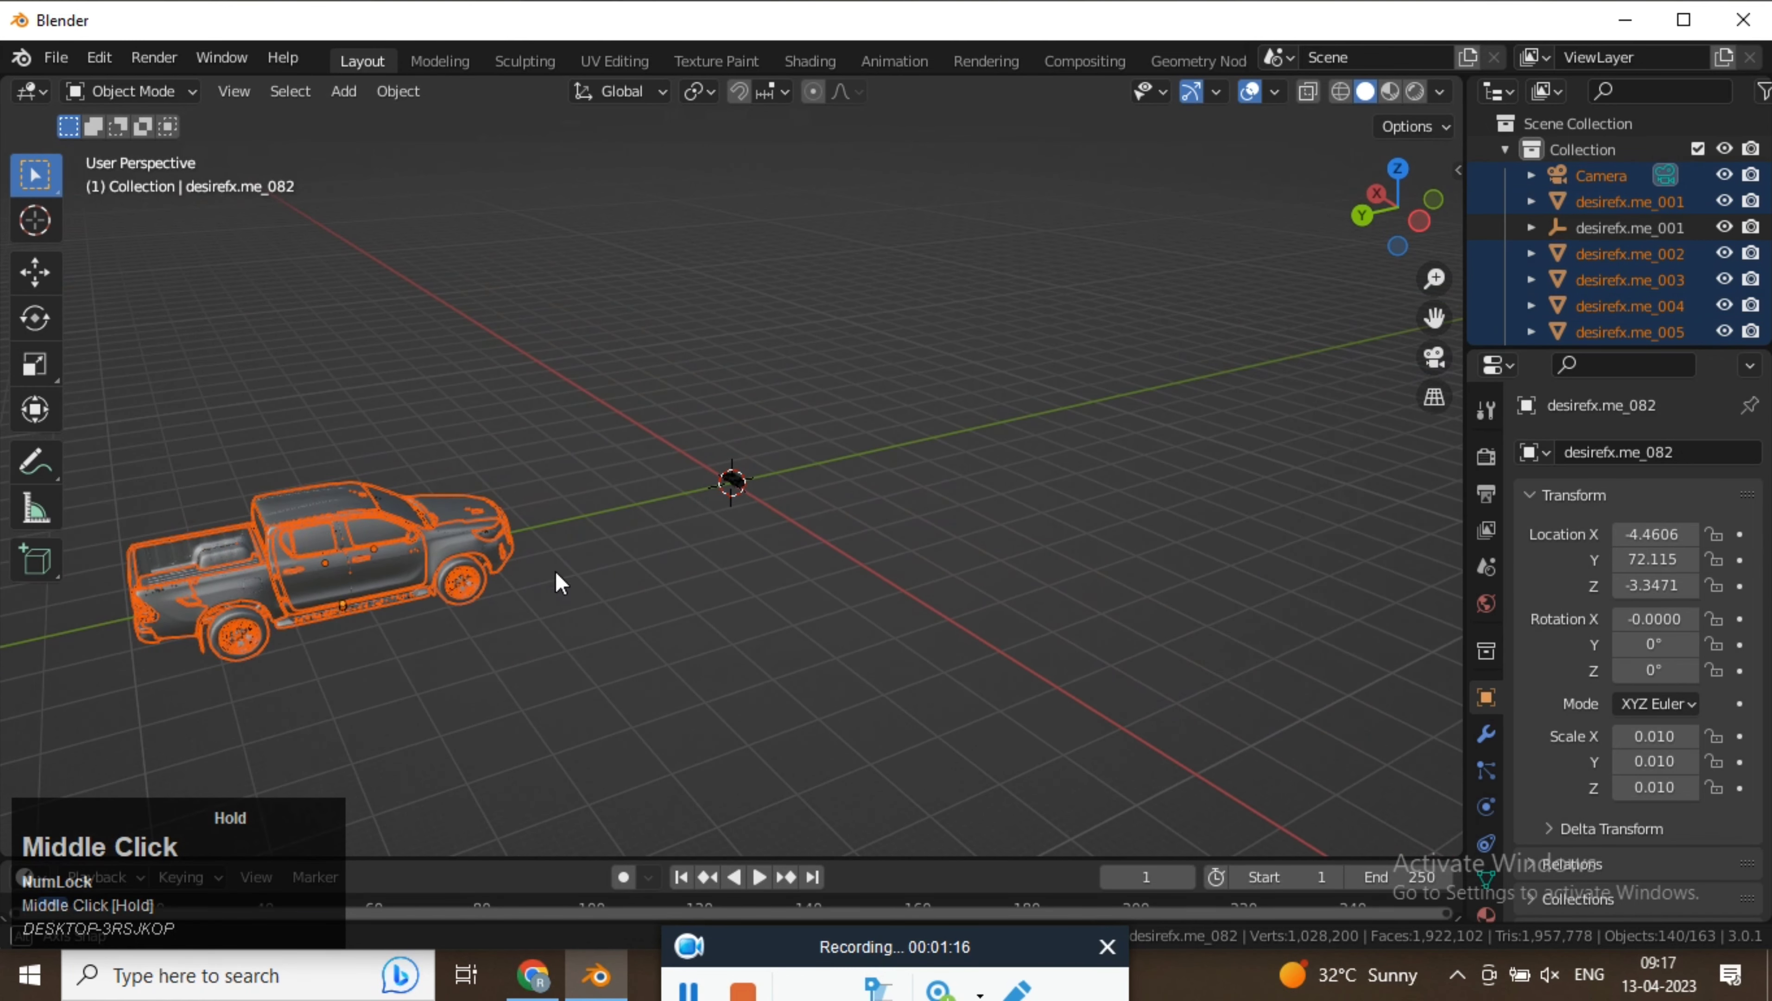
pyautogui.scroll(2, 304, 518)
pyautogui.scroll(-1, 304, 518)
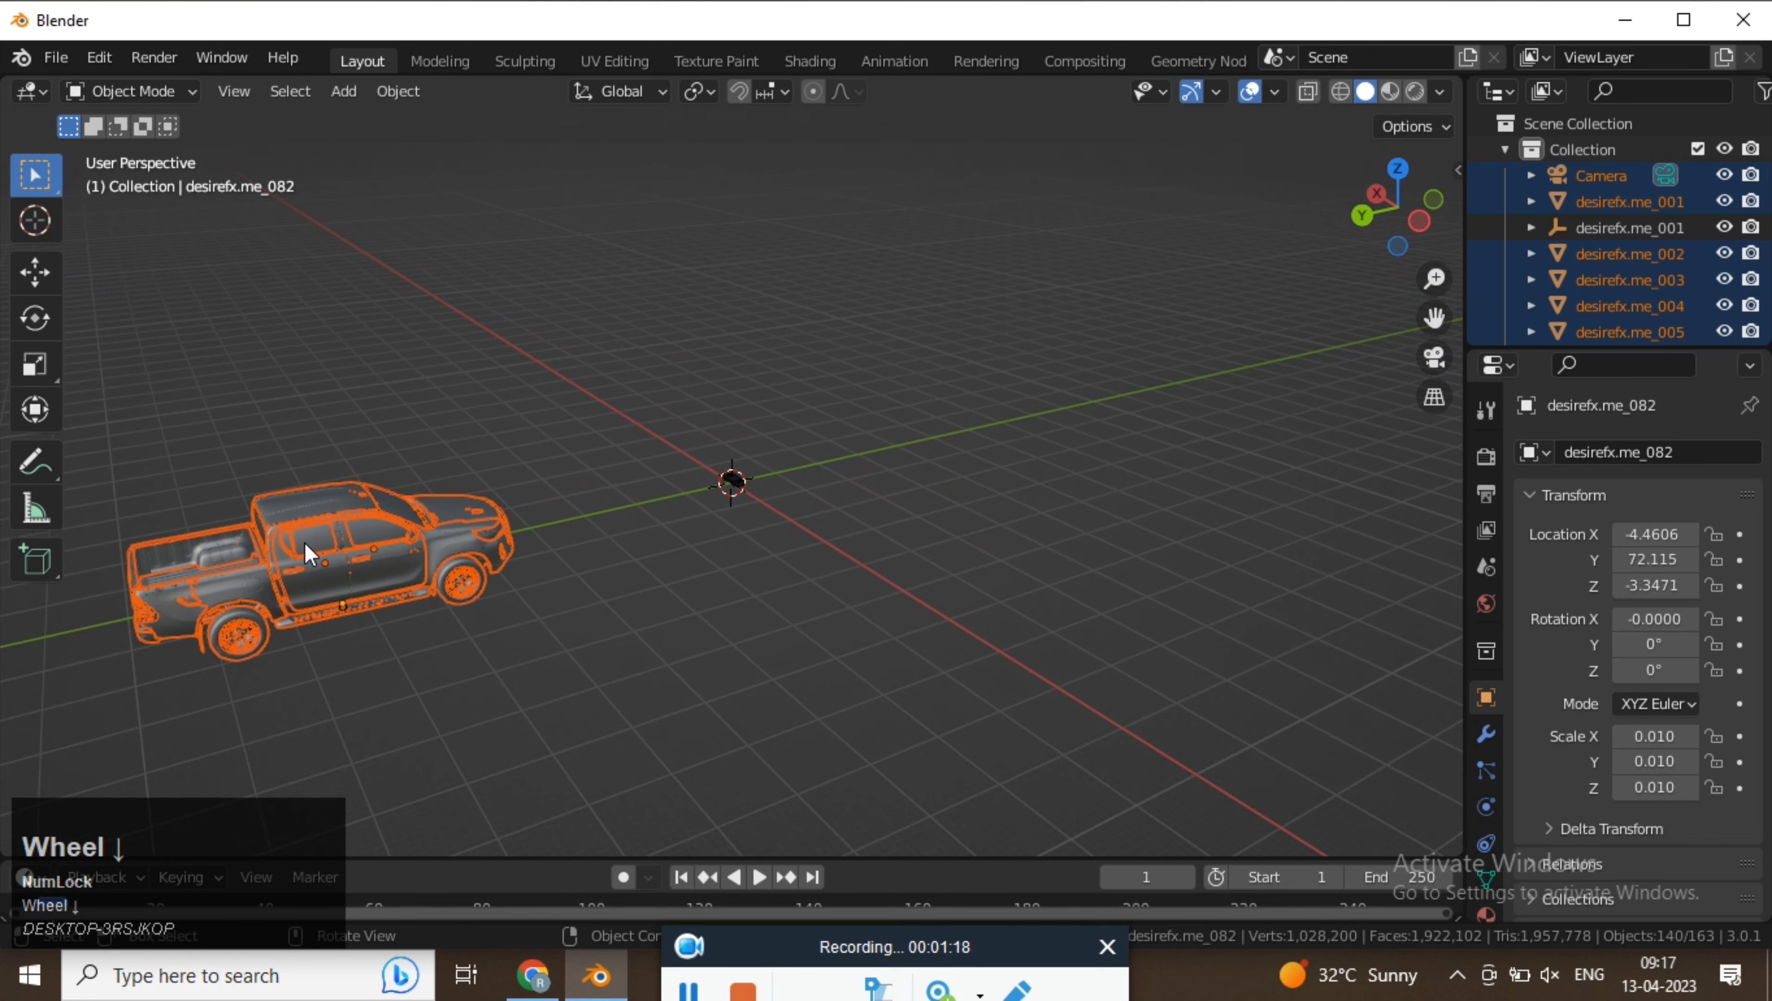
pyautogui.hotkey('shift', 'd')
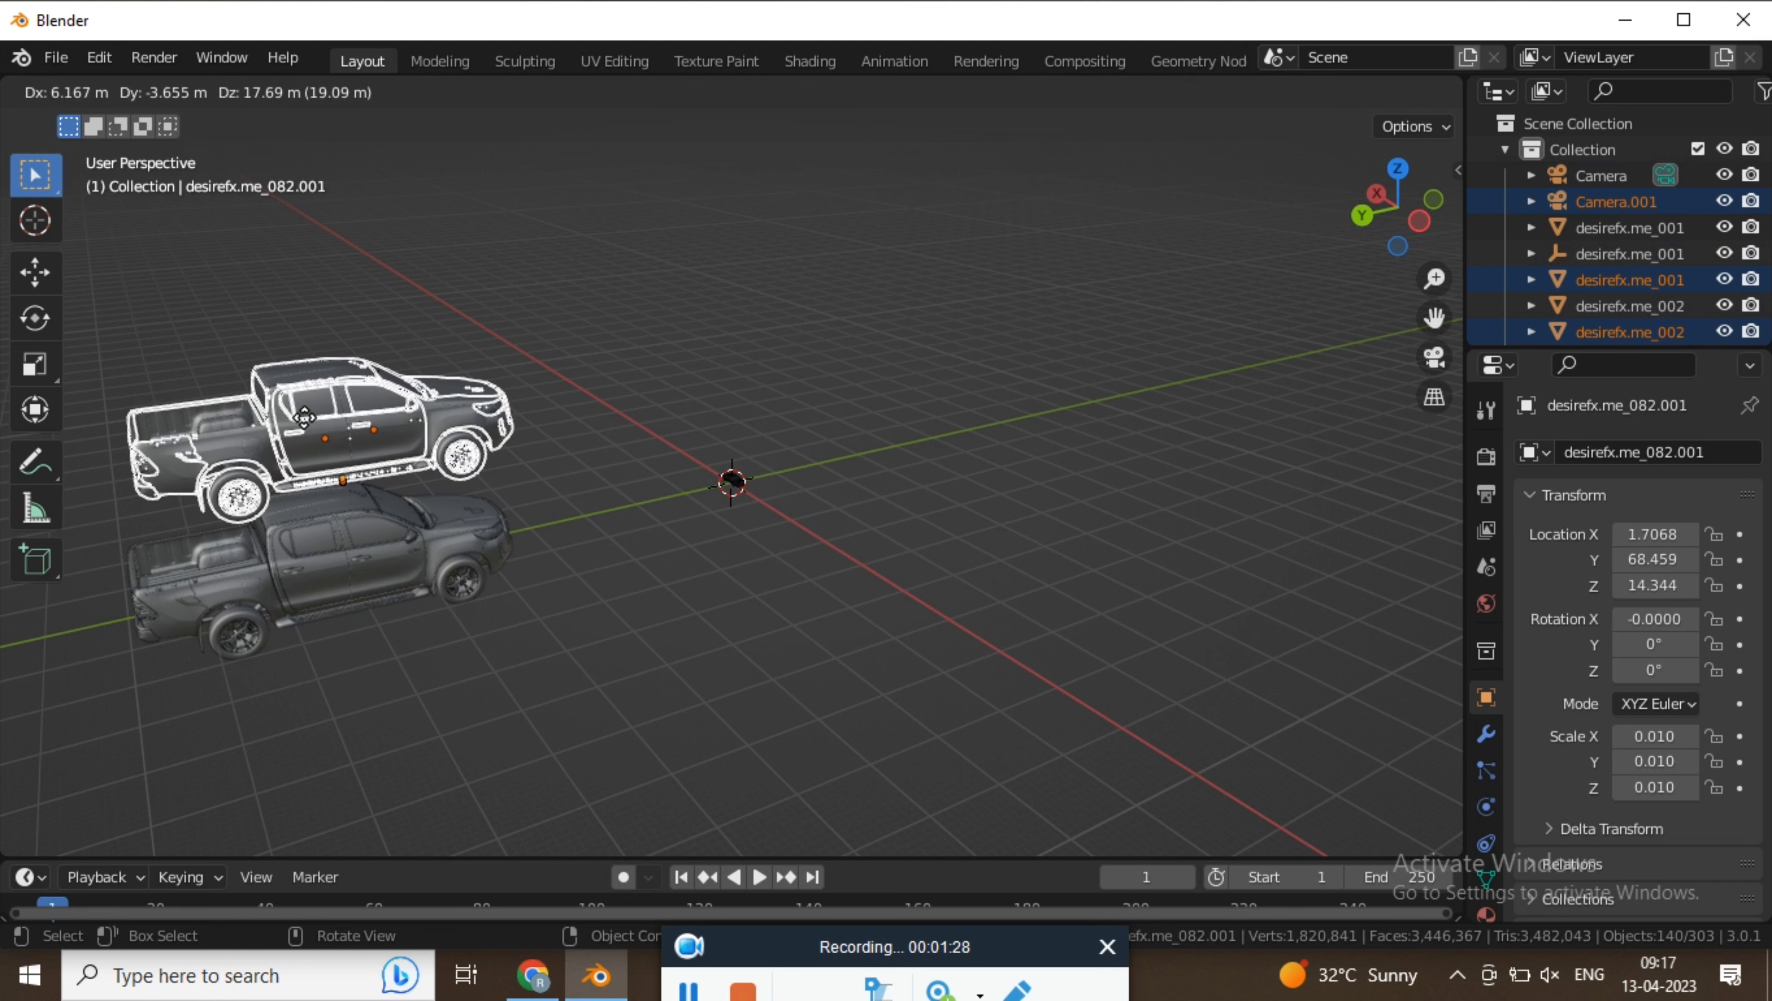
pyautogui.press('x')
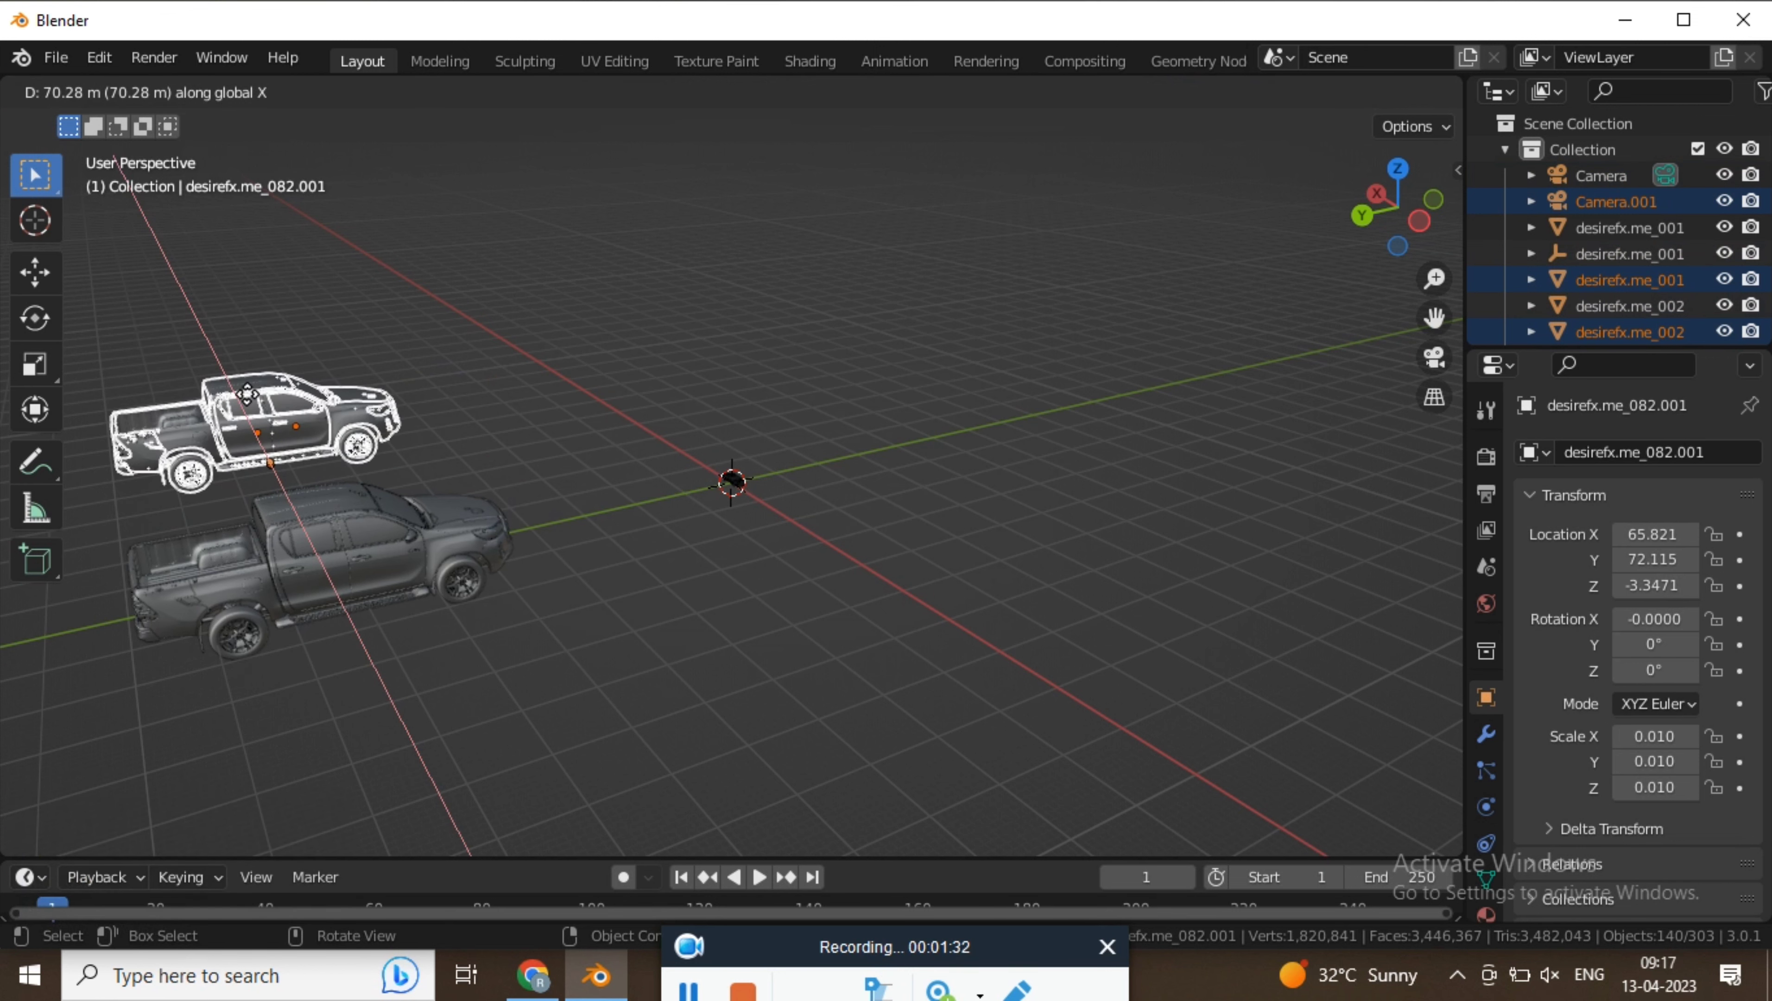
pyautogui.click(232, 369)
# Select the whole original pickup truck and duplicate it about 103.6 m along the global Y axis.
pyautogui.moveTo(458, 489); pyautogui.dragTo(304, 479, button='middle')
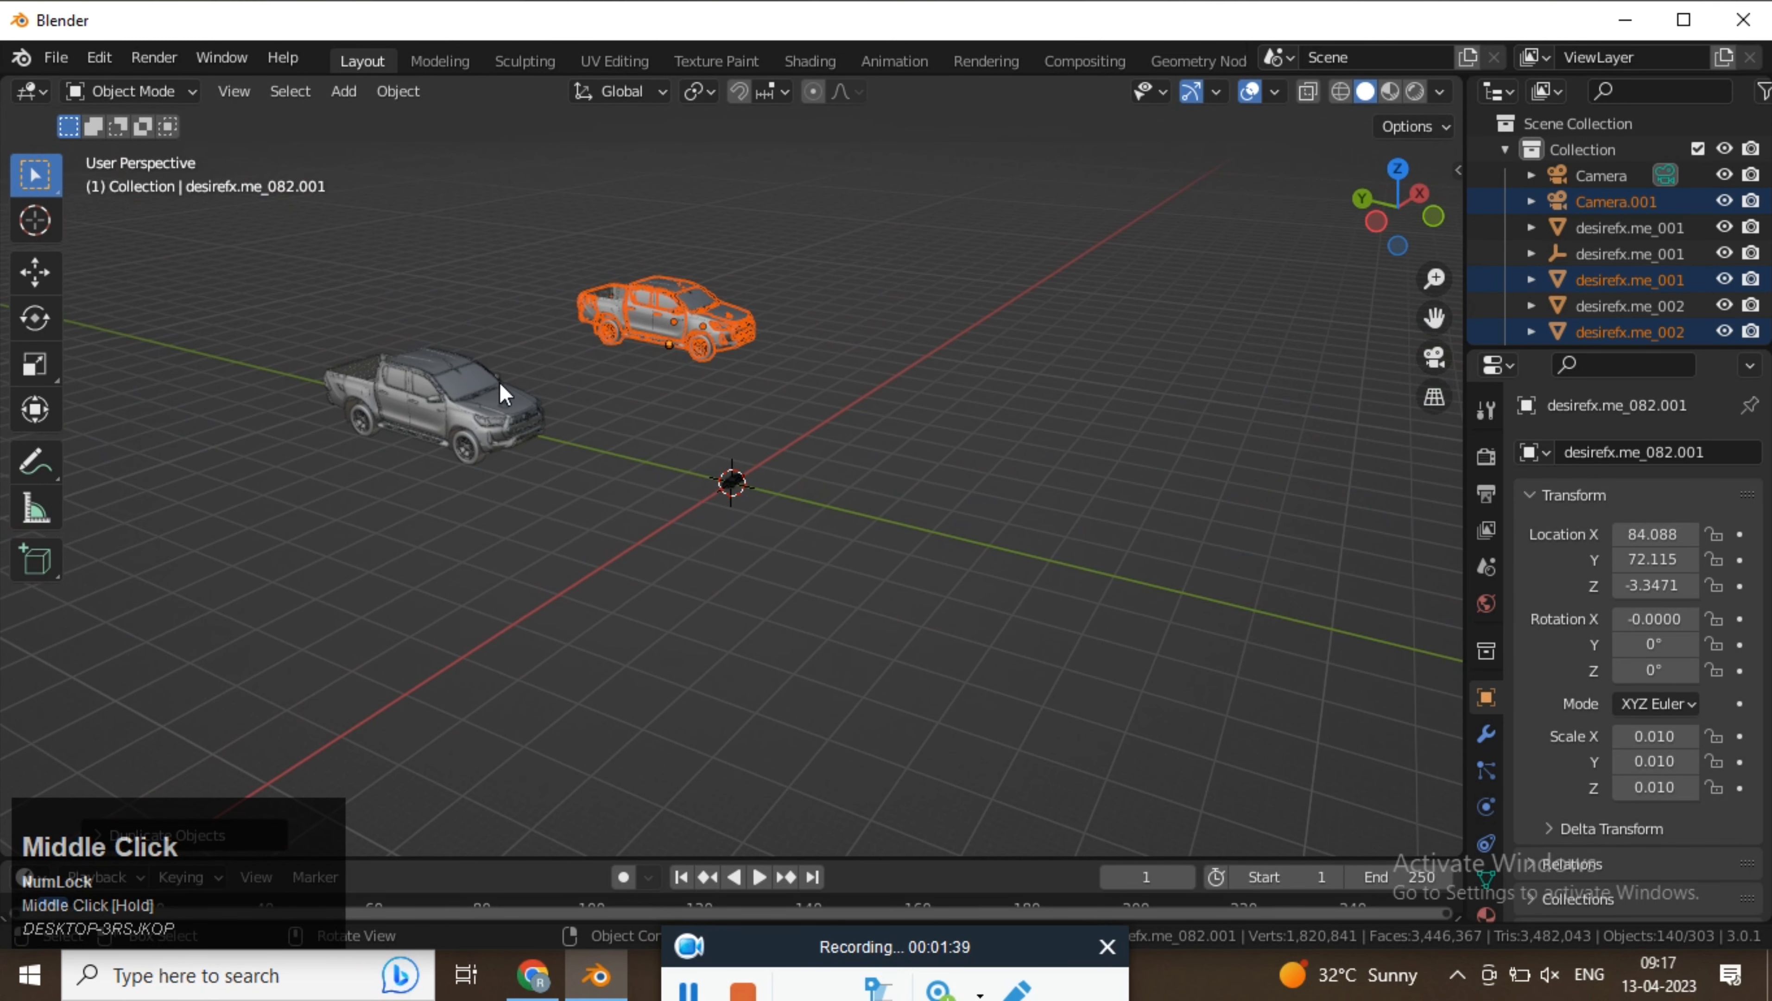
pyautogui.click(548, 381)
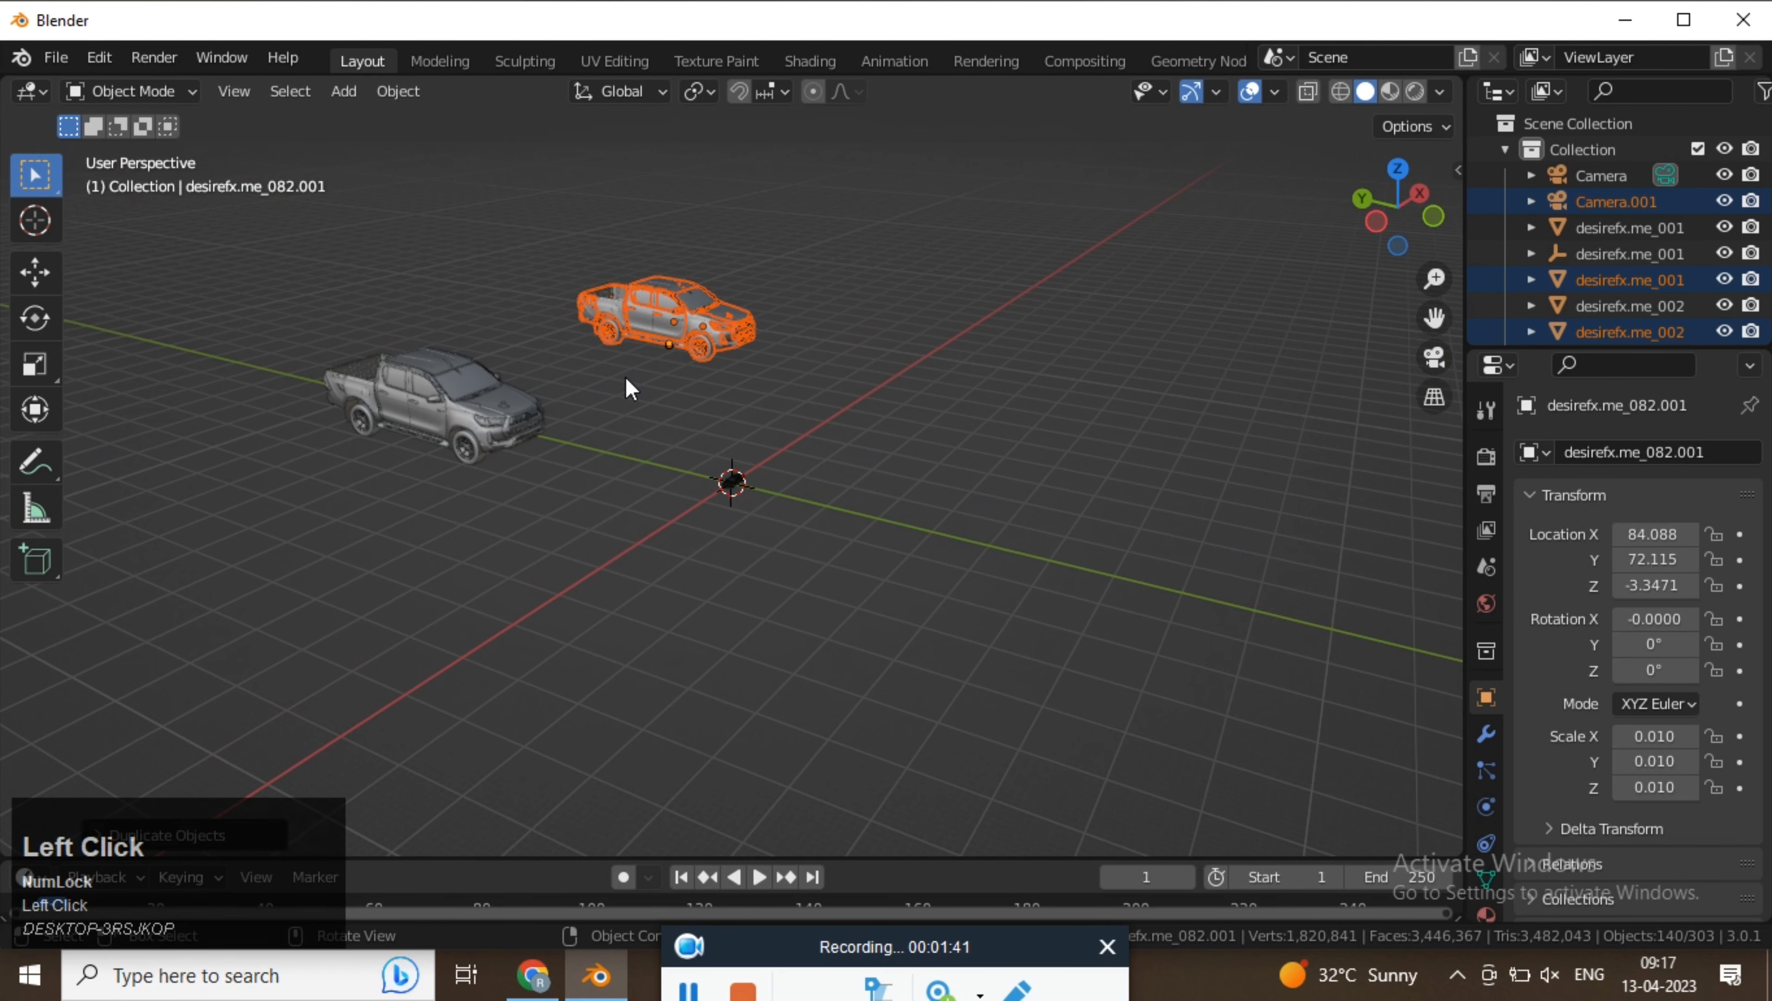
pyautogui.moveTo(545, 299); pyautogui.dragTo(269, 494)
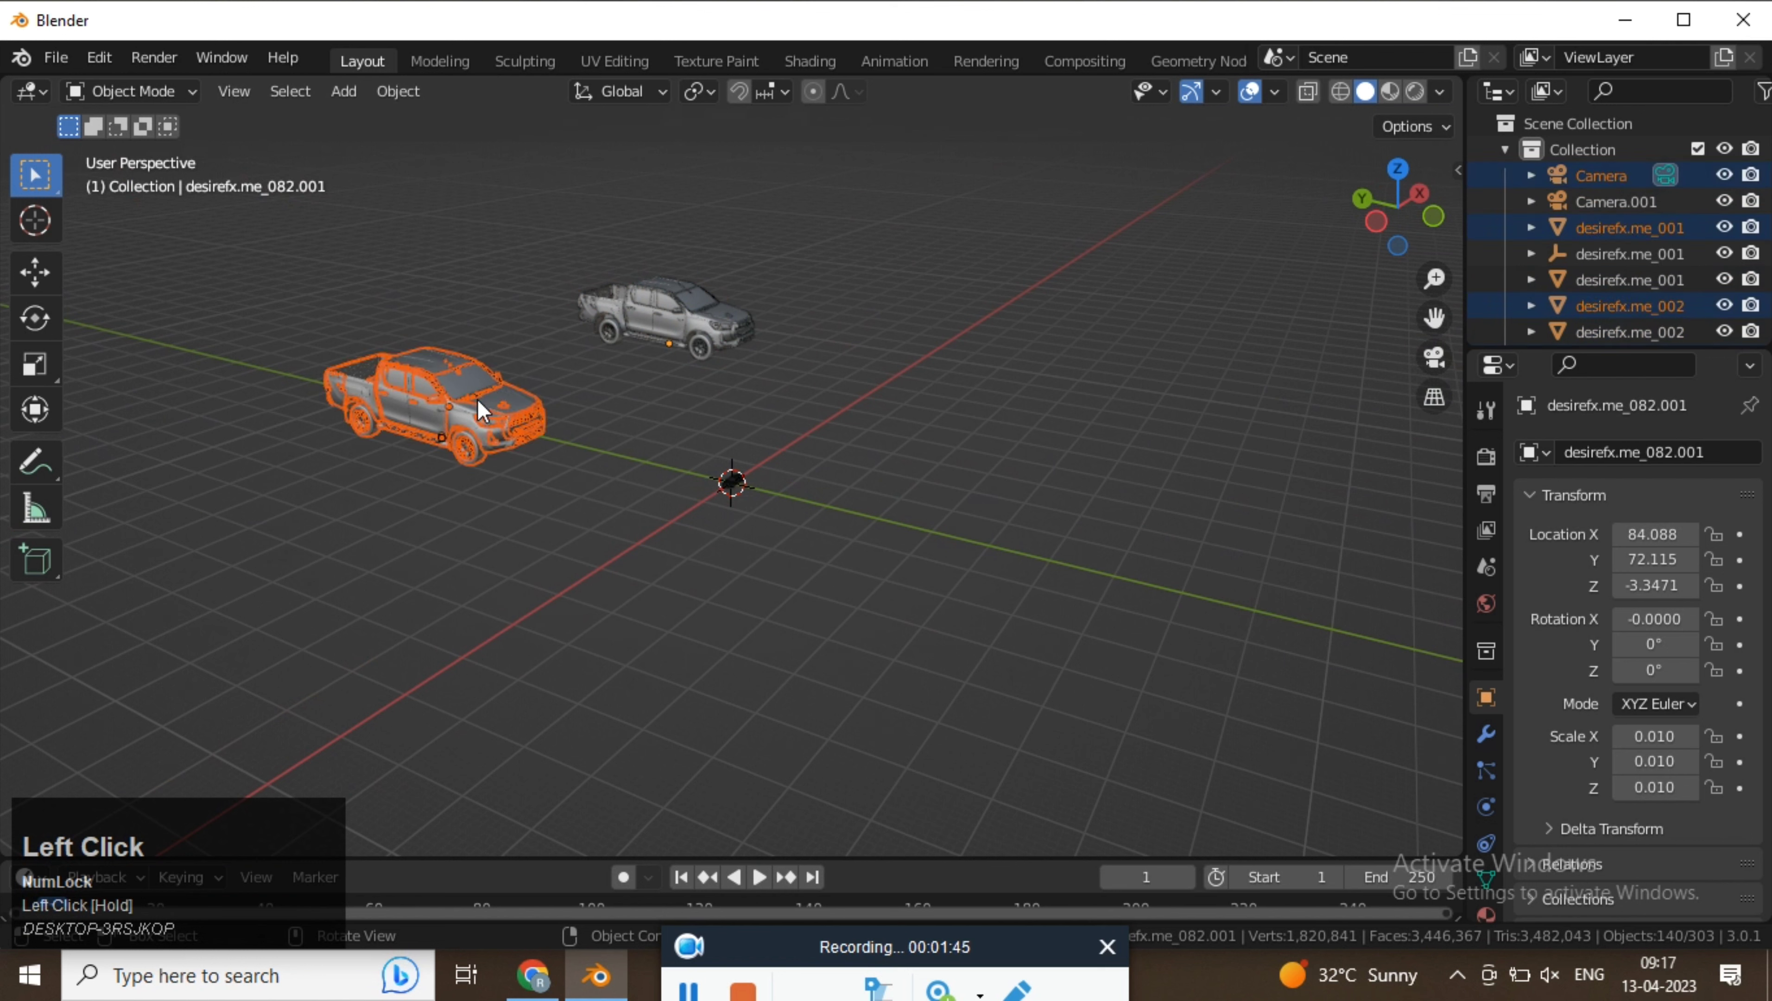
pyautogui.hotkey('shift', 'd')
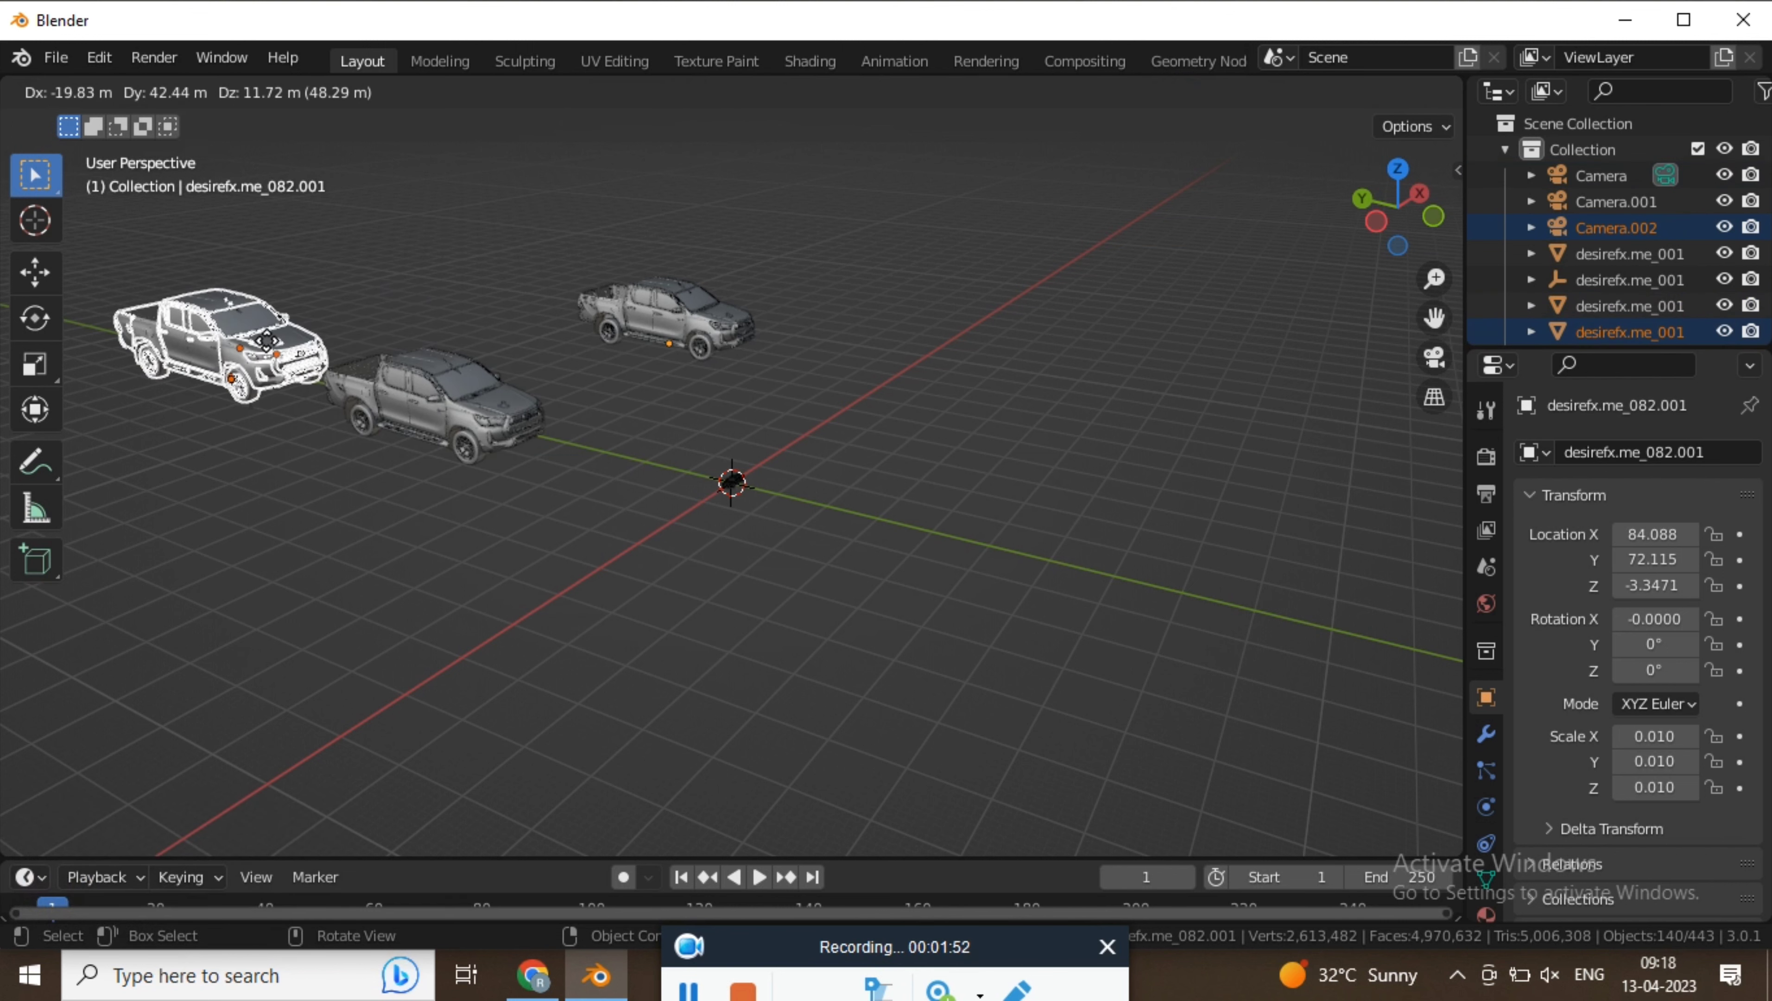
pyautogui.press('y')
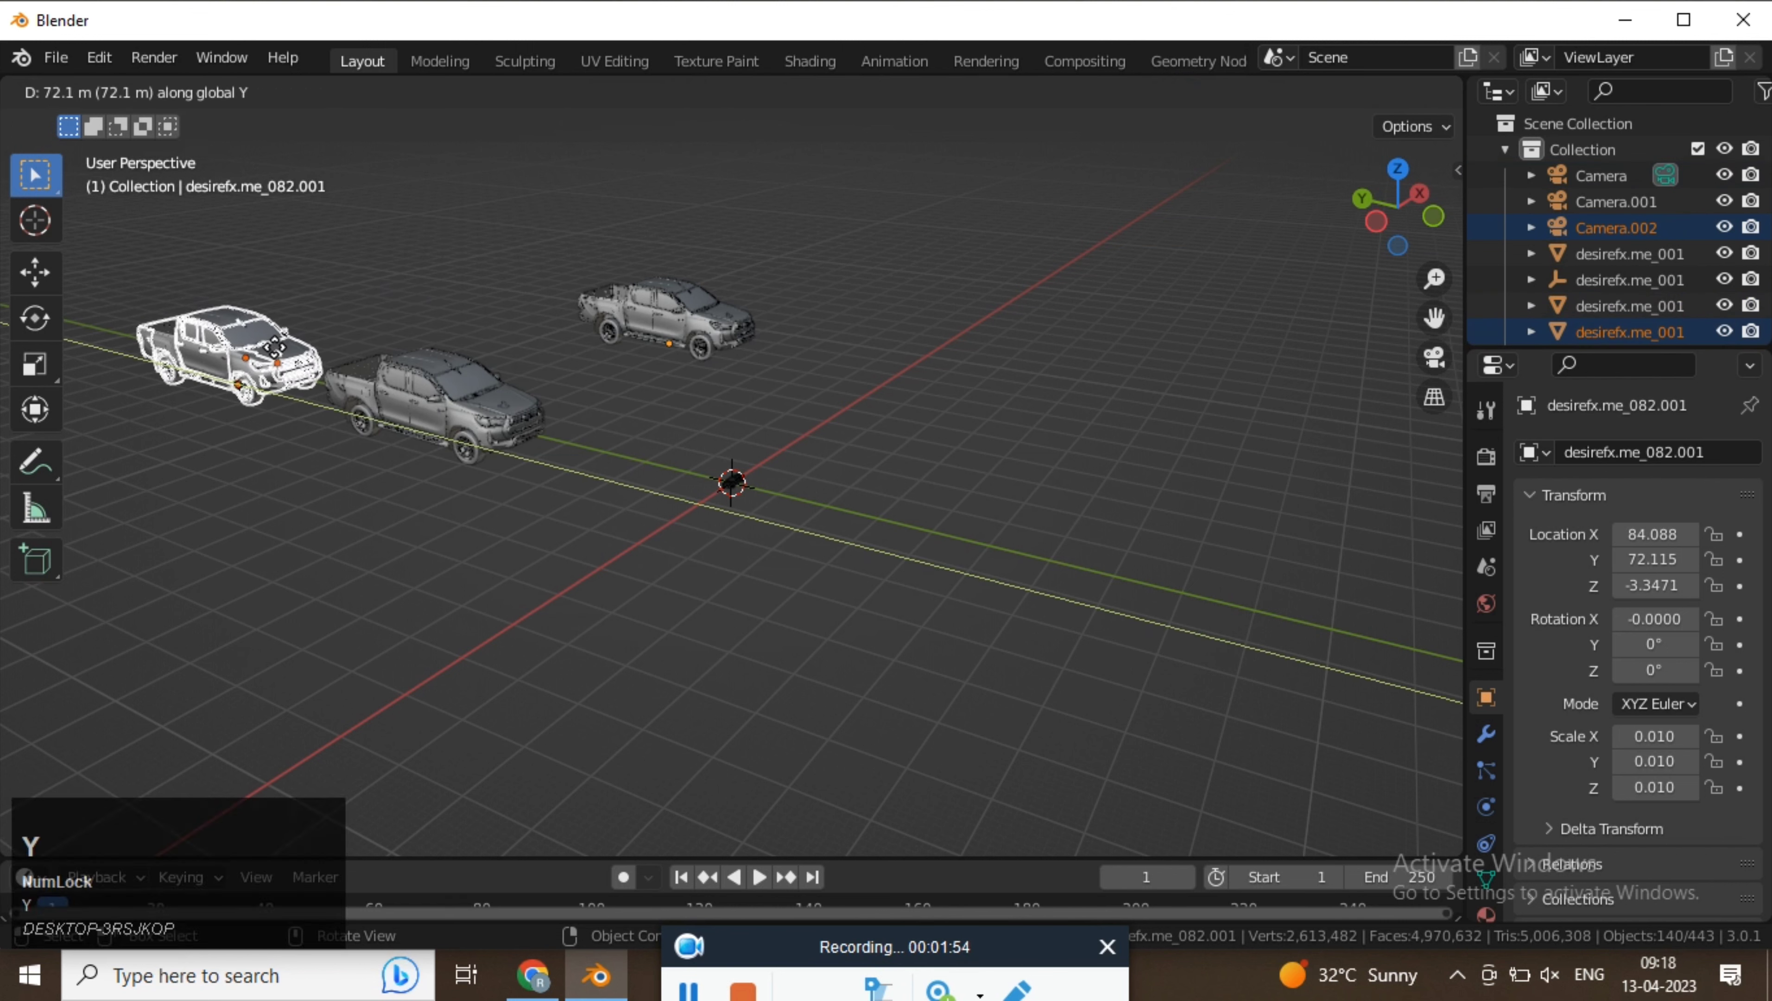
pyautogui.click(196, 361)
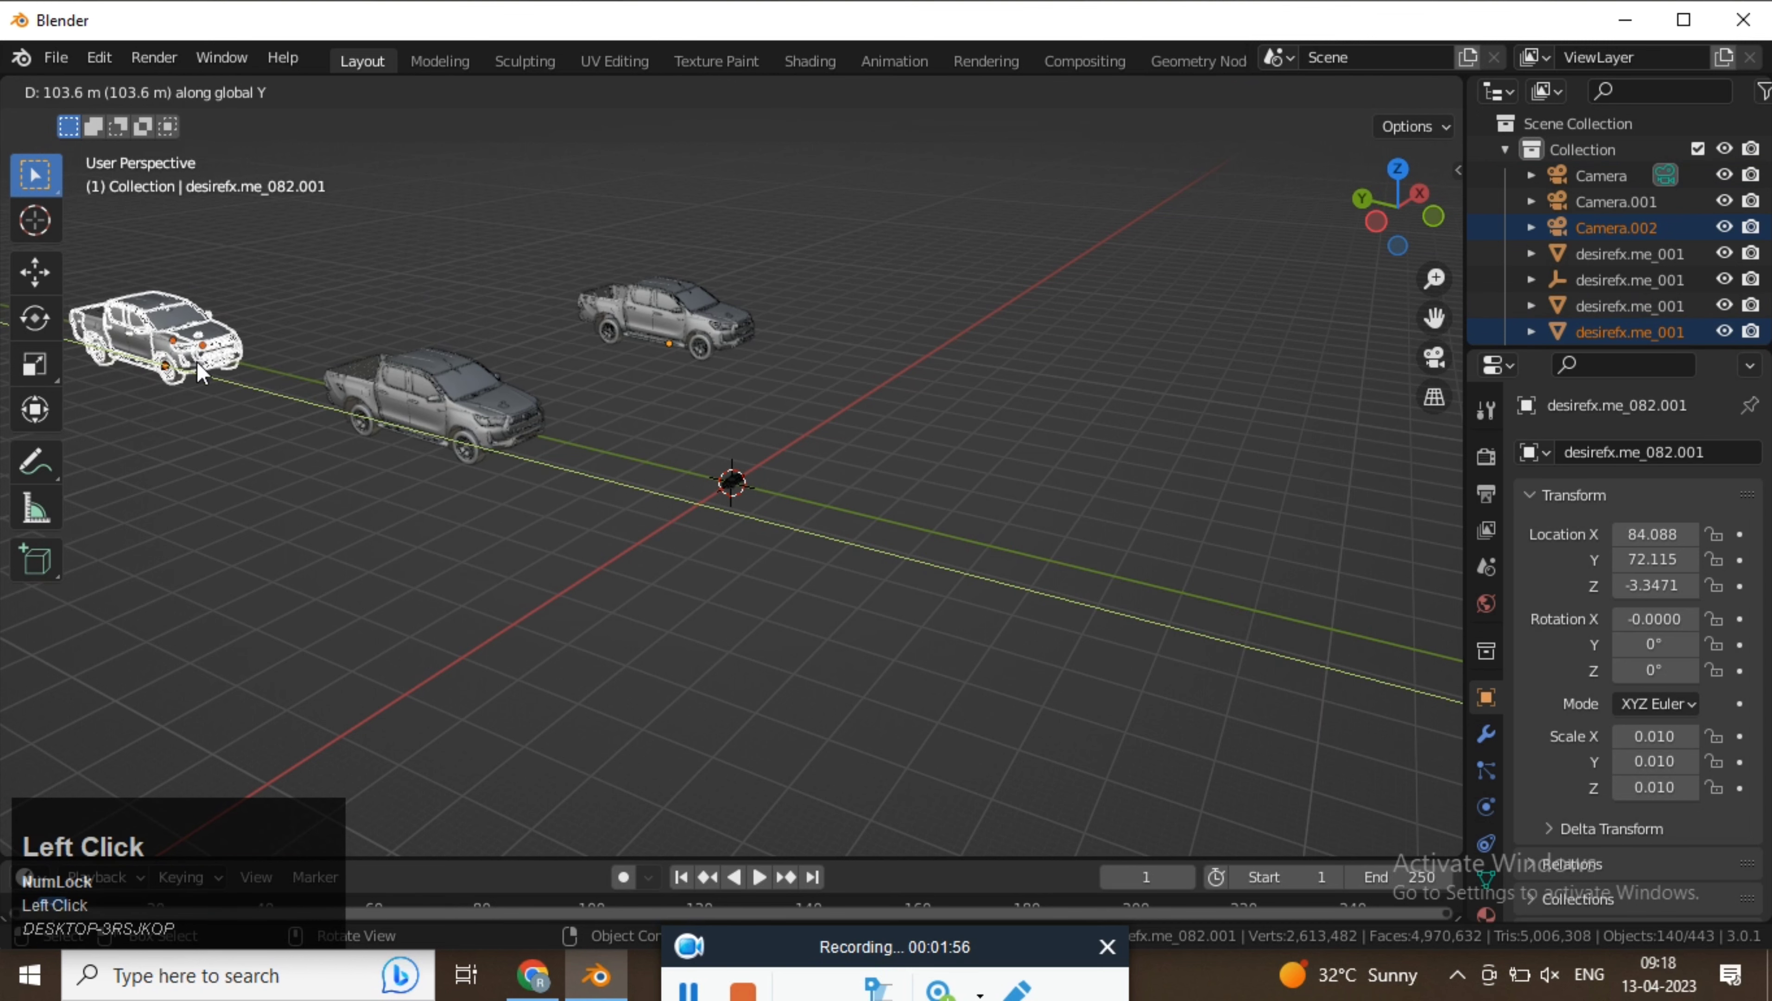
# Select the original pickup truck again, duplicate it, and raise the copy above it along the global Z axis.
pyautogui.moveTo(266, 342); pyautogui.dragTo(257, 383, button='middle')
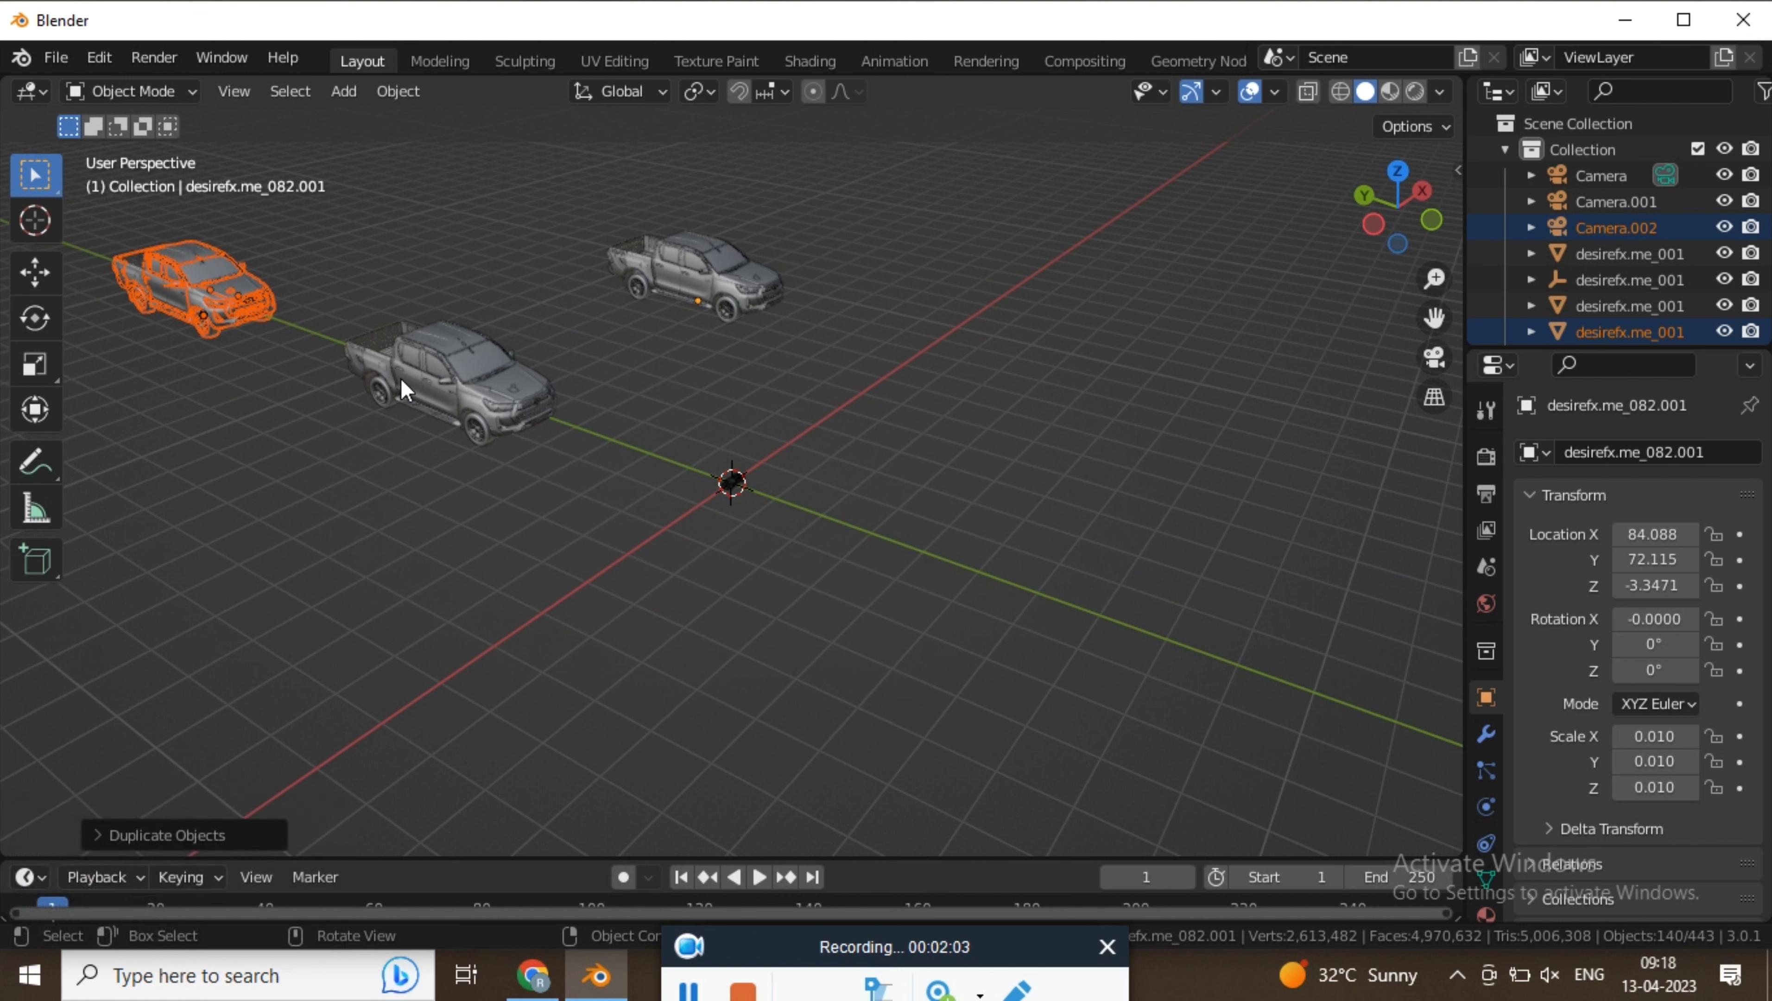
pyautogui.click(420, 486)
pyautogui.click(465, 486)
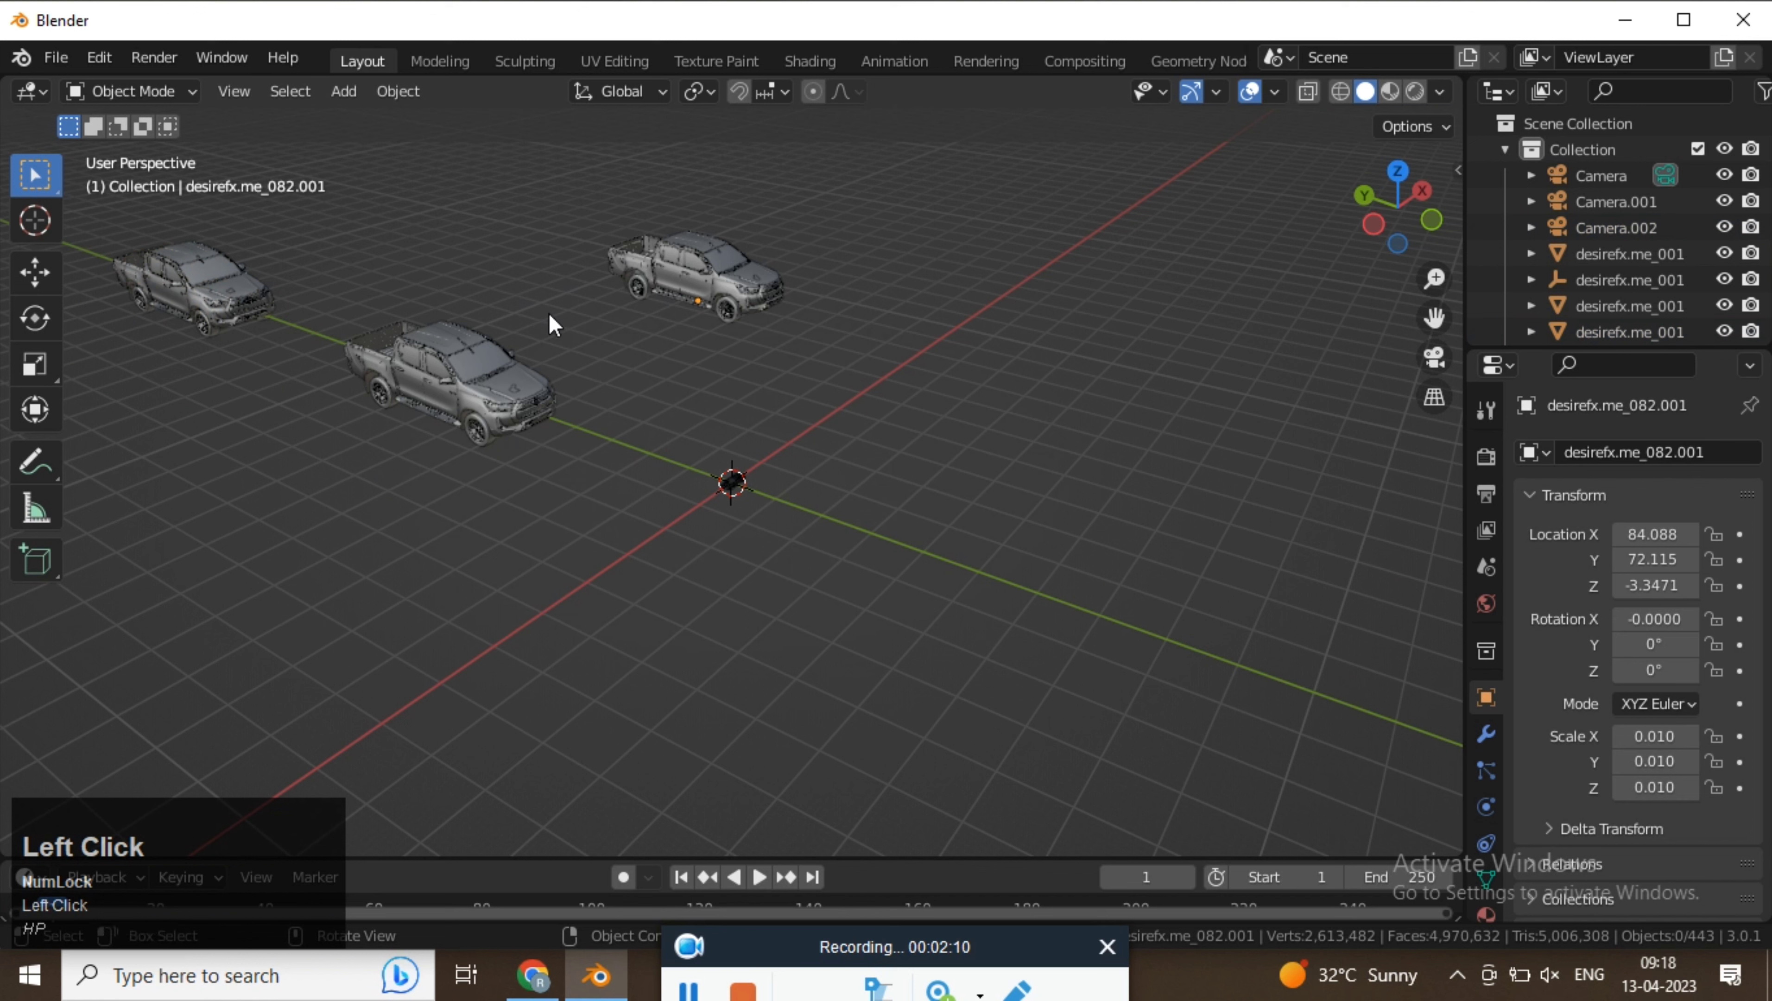
pyautogui.middleClick(525, 372)
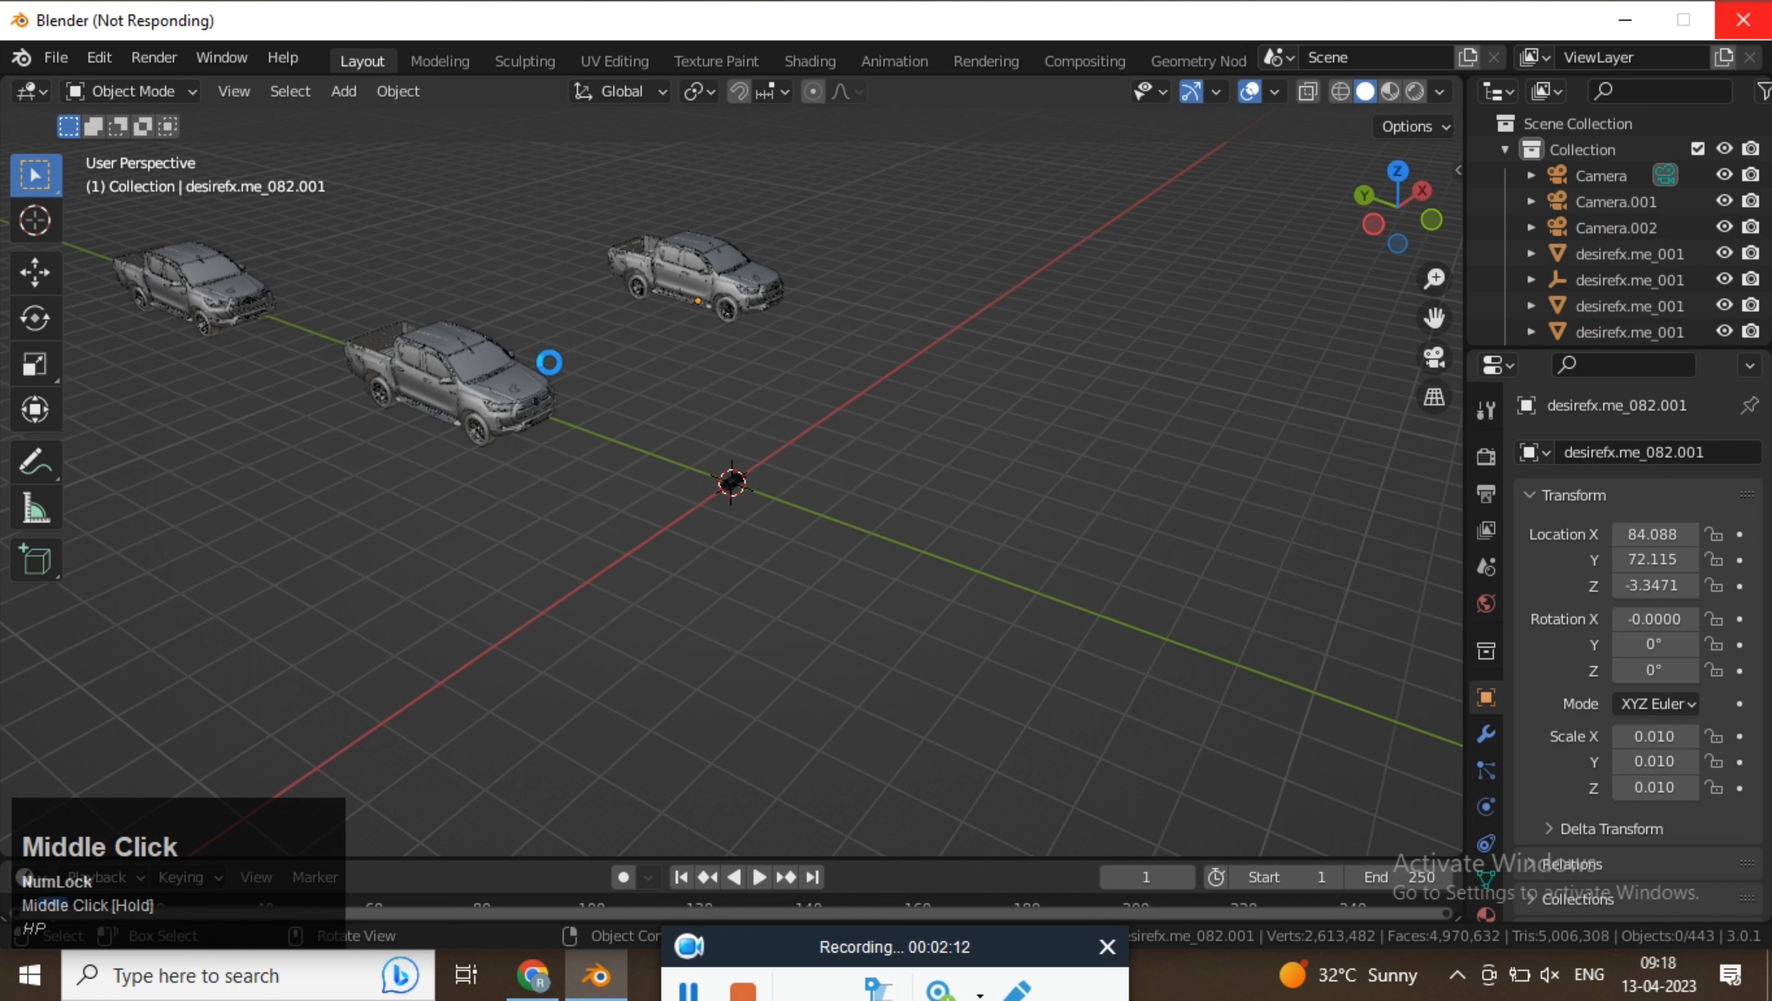
pyautogui.click(688, 989)
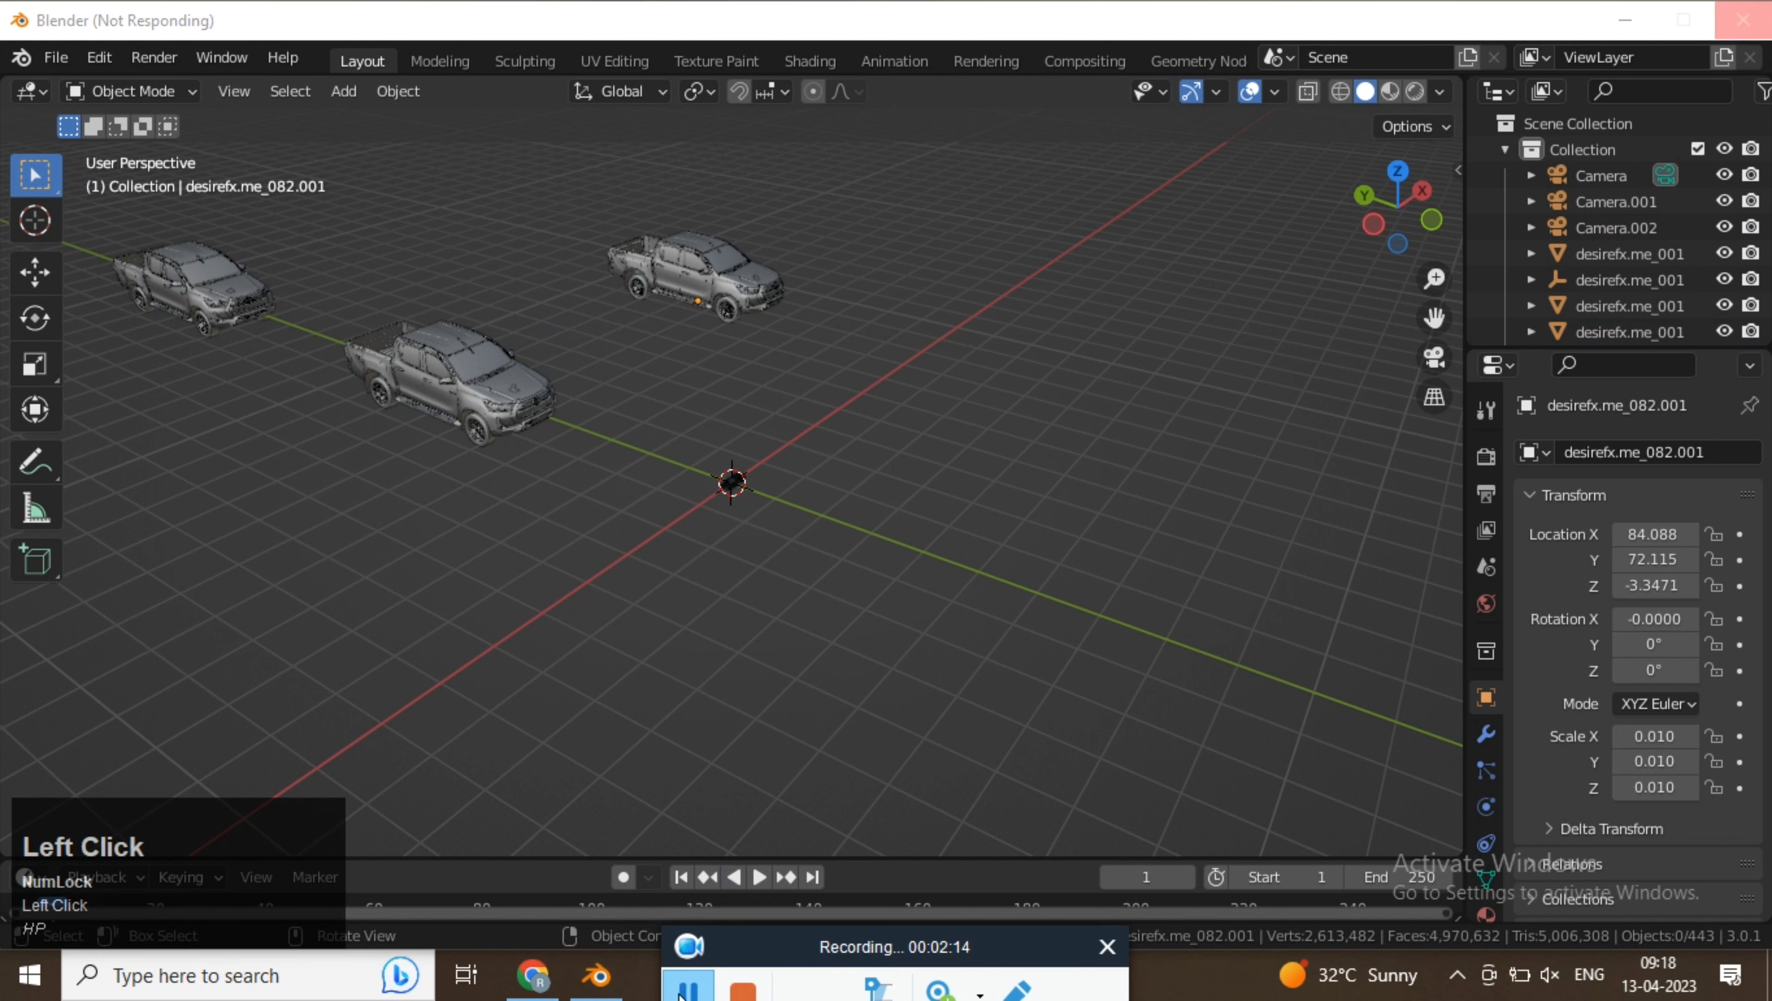
pyautogui.moveTo(553, 354); pyautogui.dragTo(316, 486)
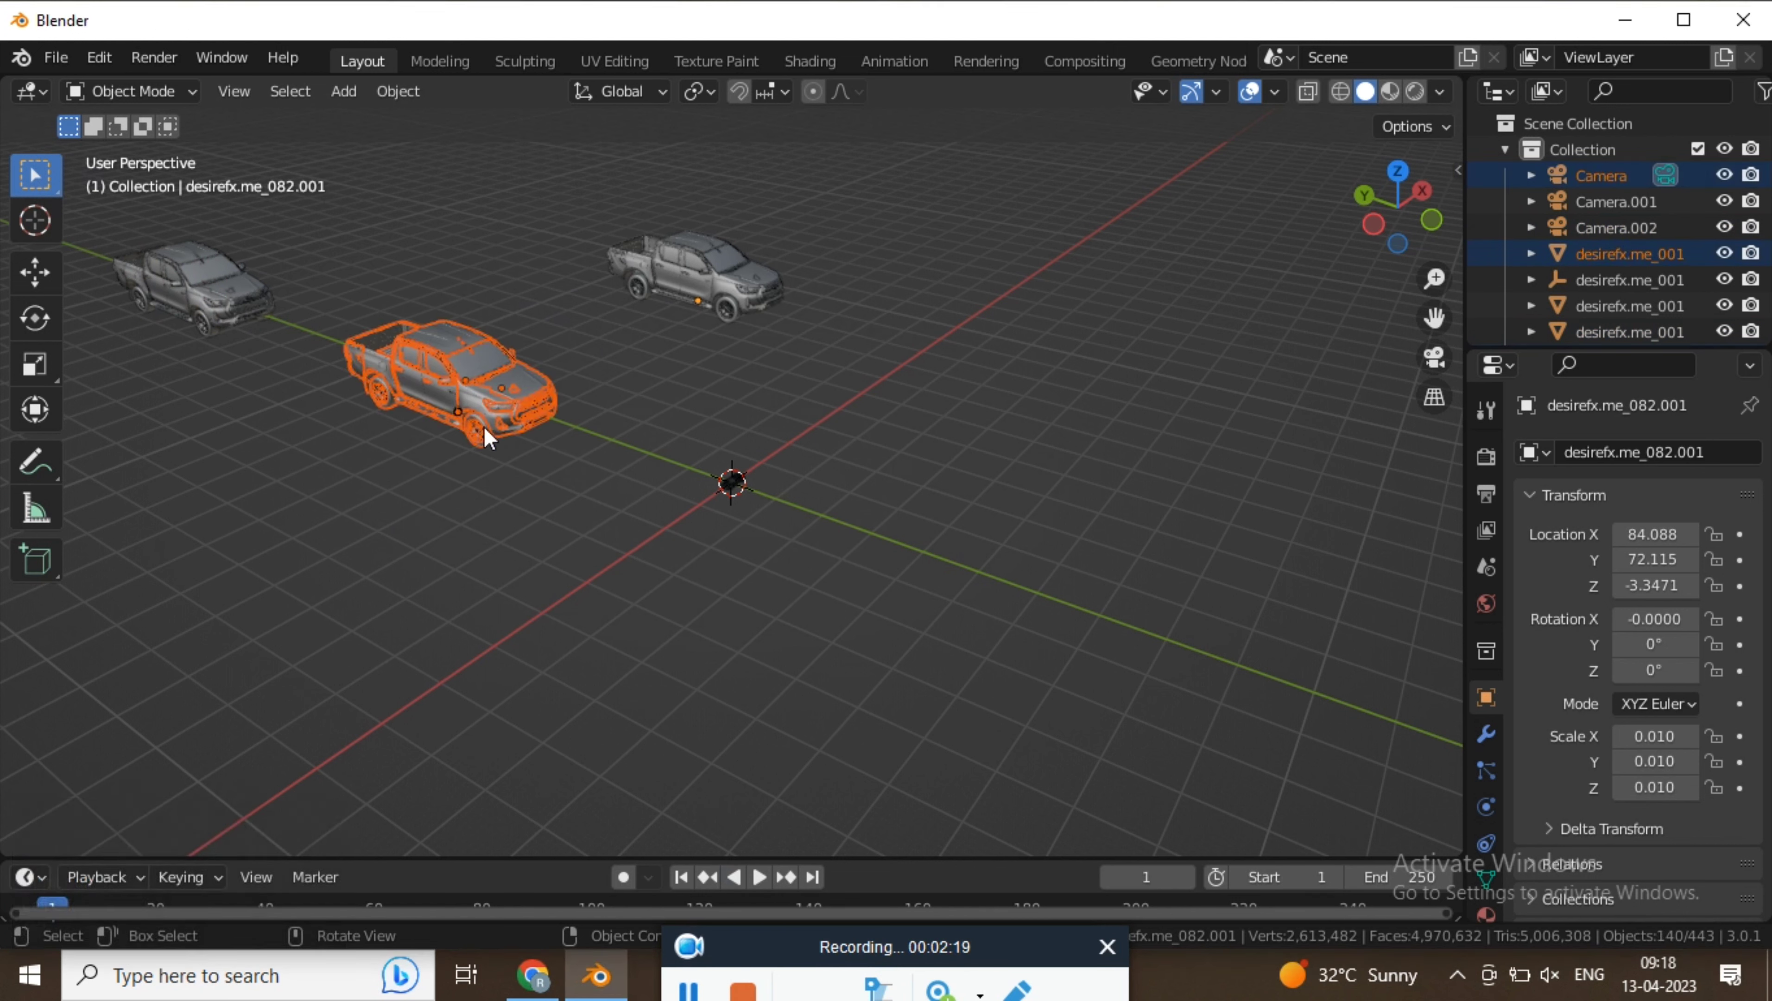
pyautogui.hotkey('shift', 'd')
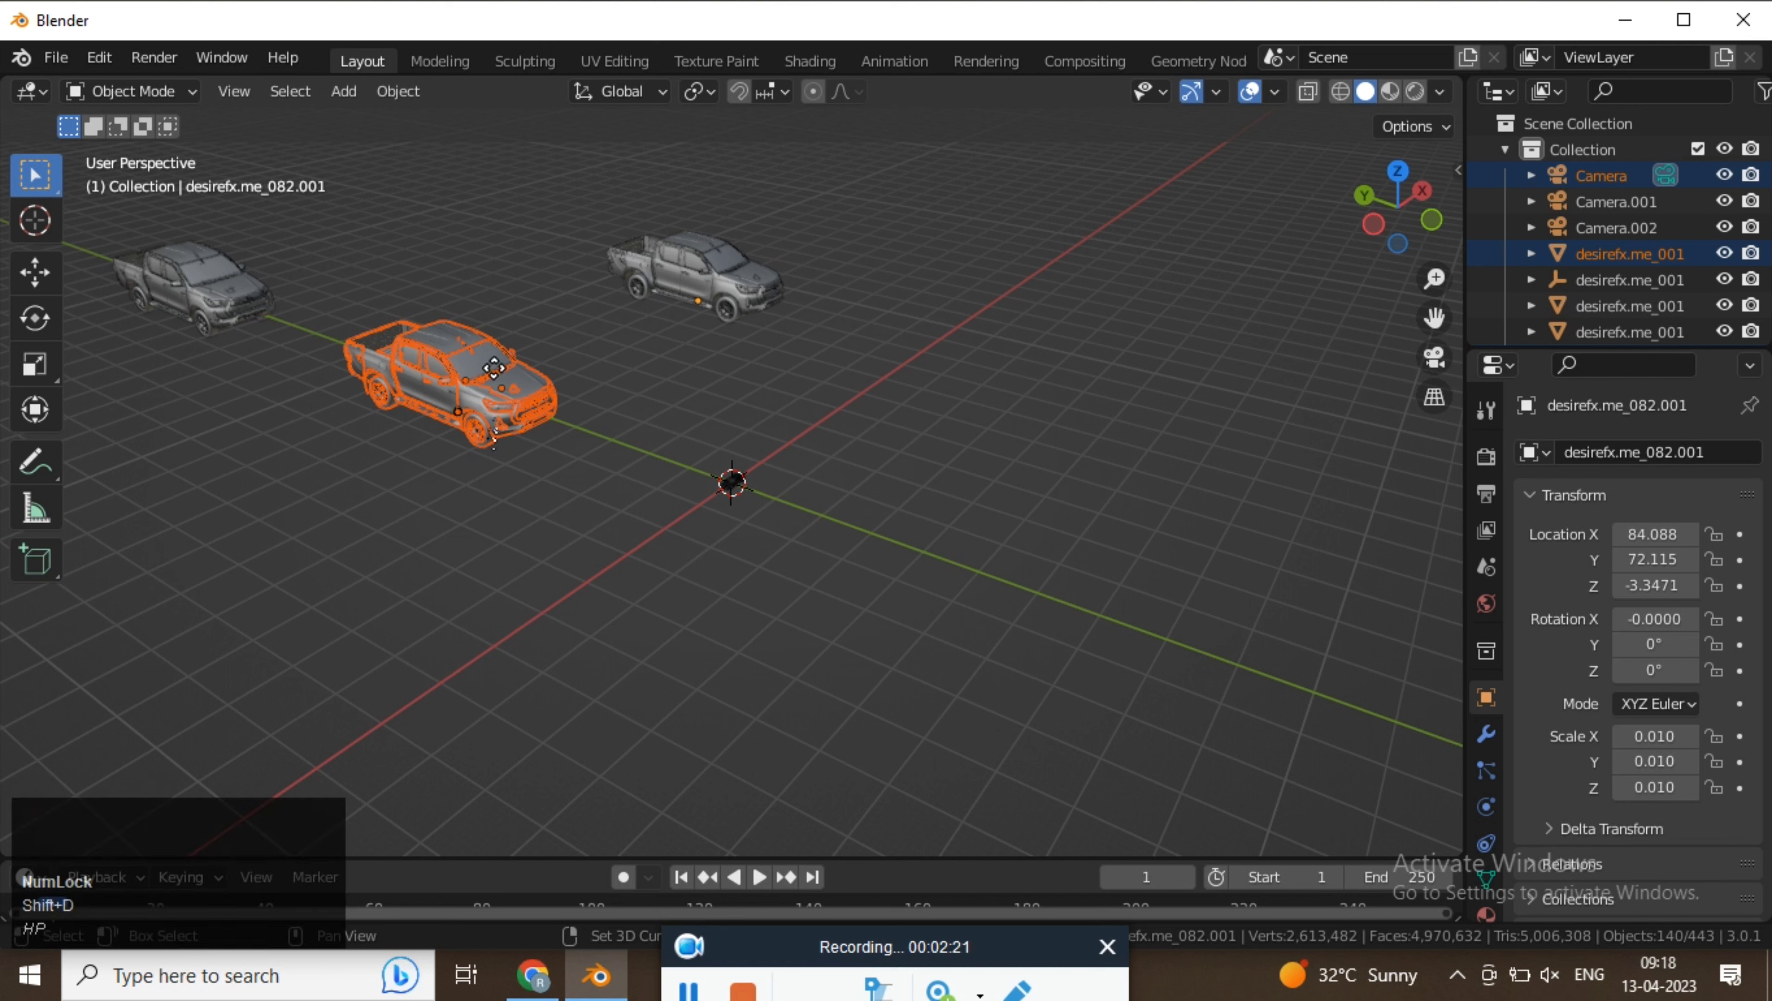
pyautogui.rightClick(463, 344)
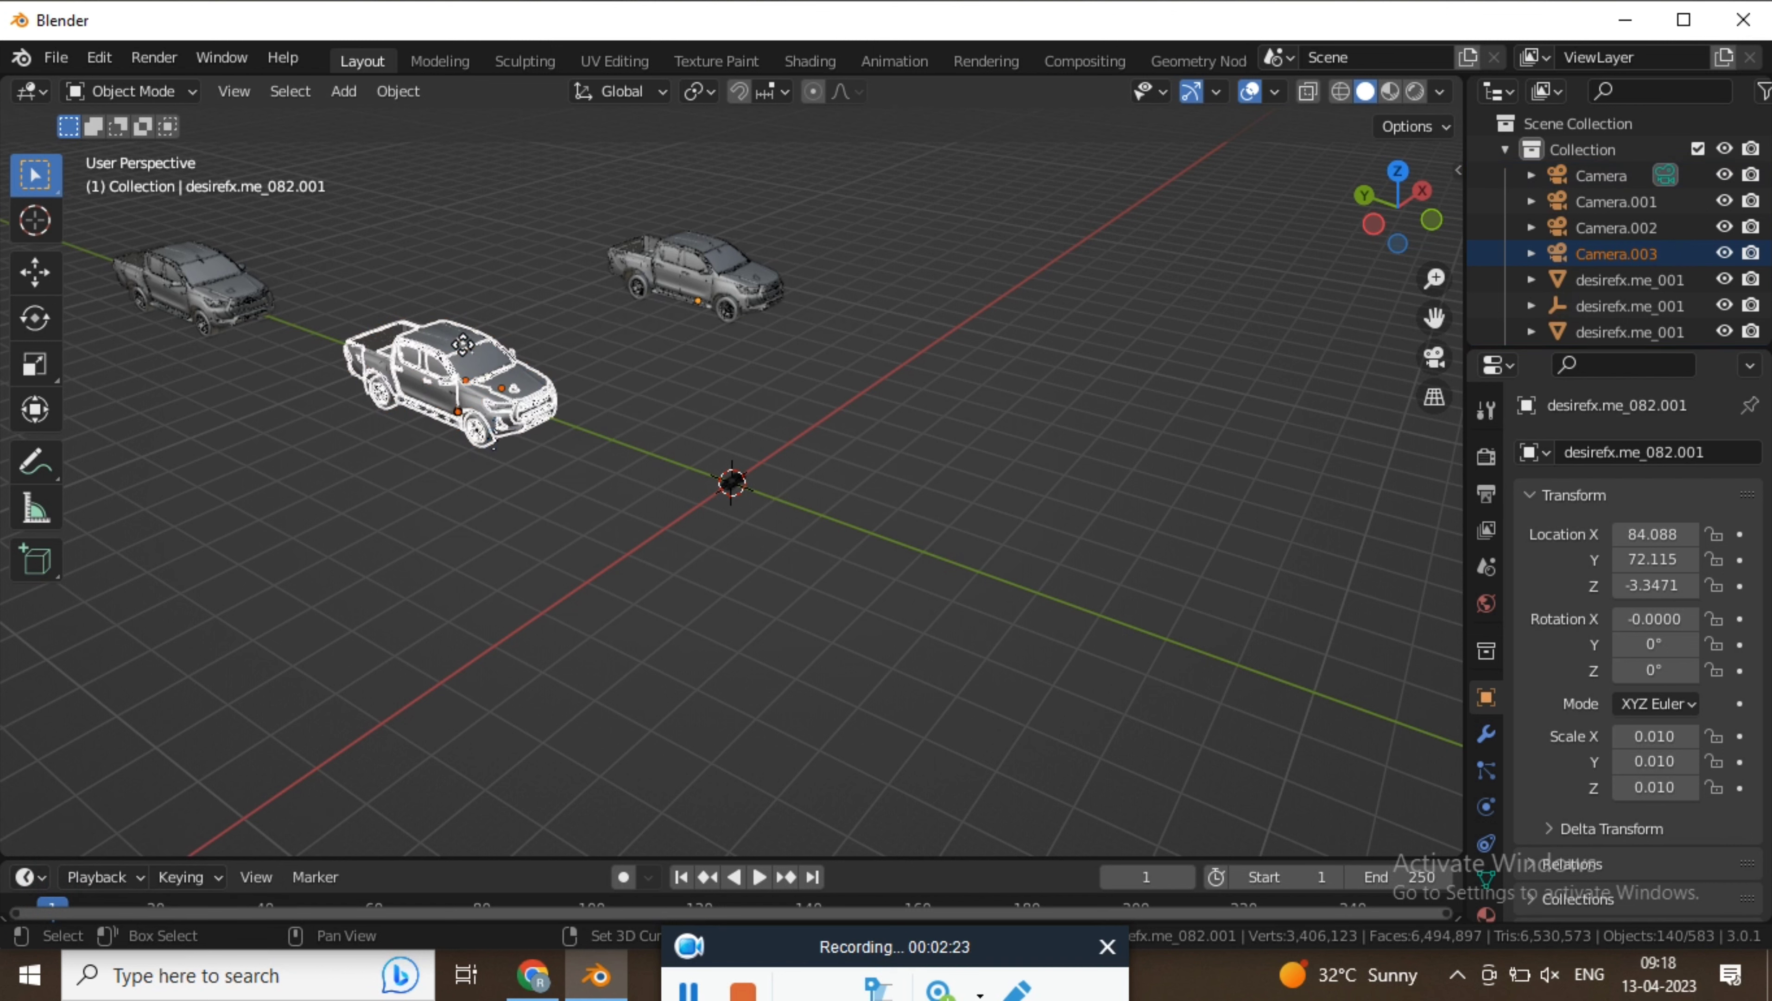
pyautogui.press('g')
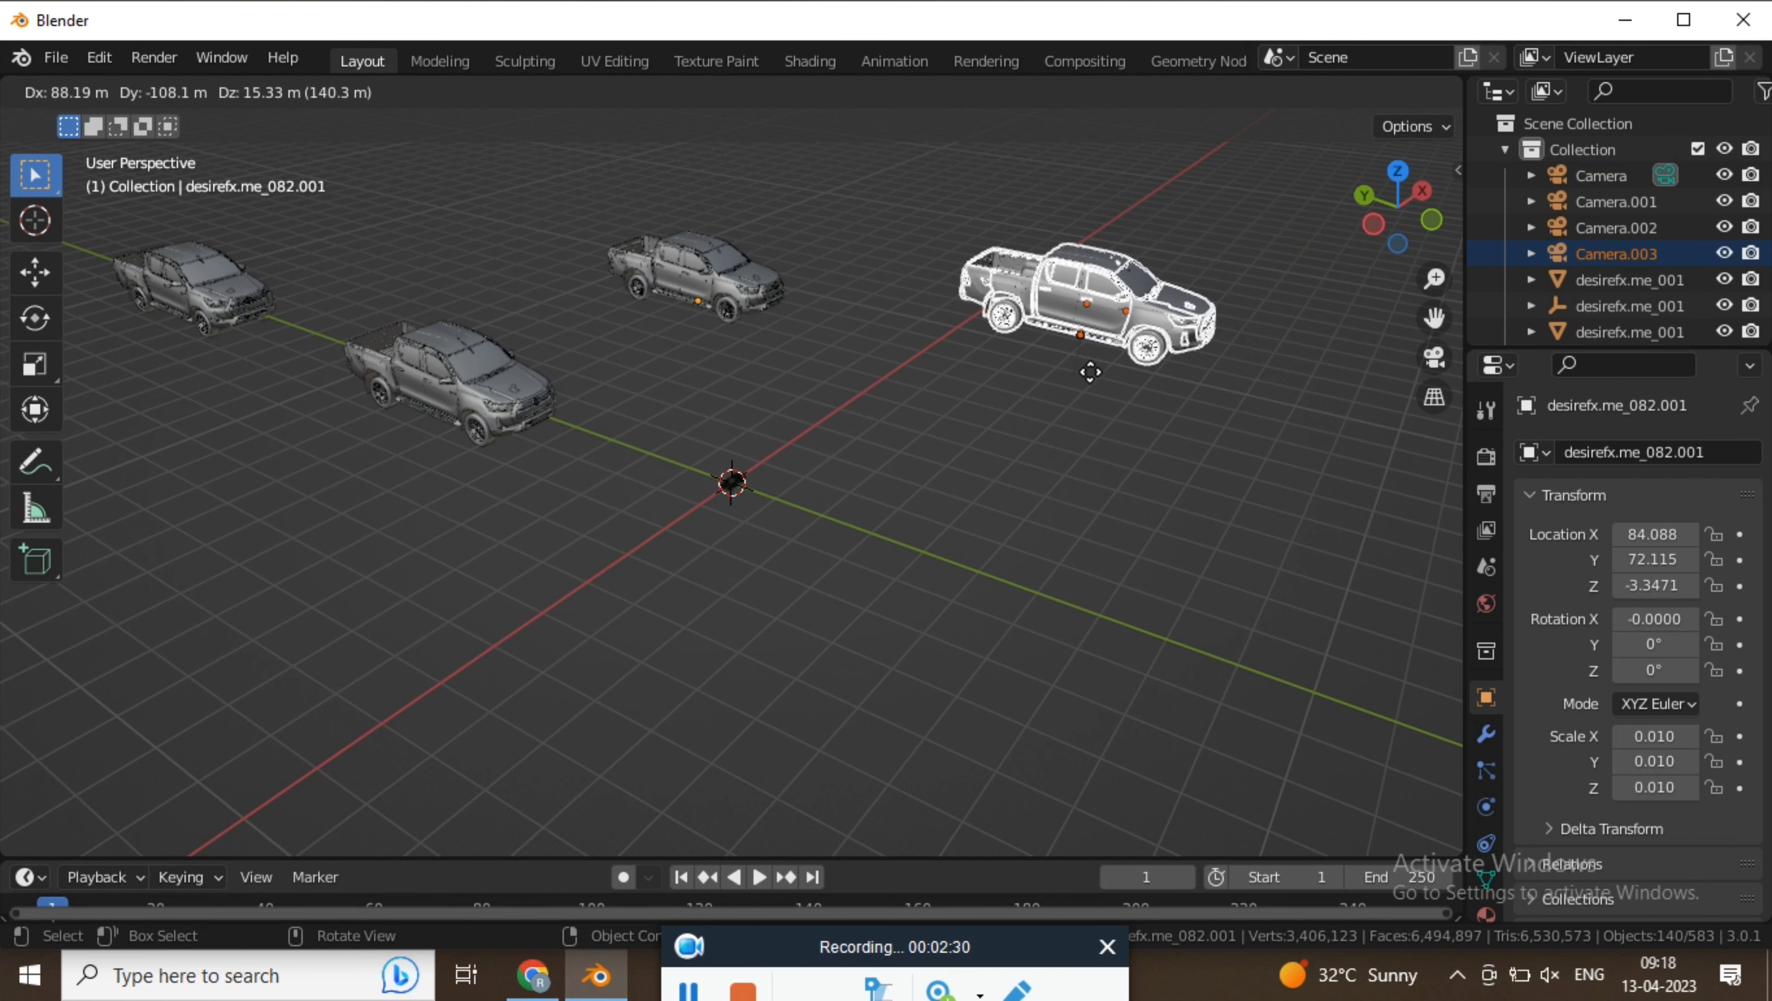
pyautogui.press('z')
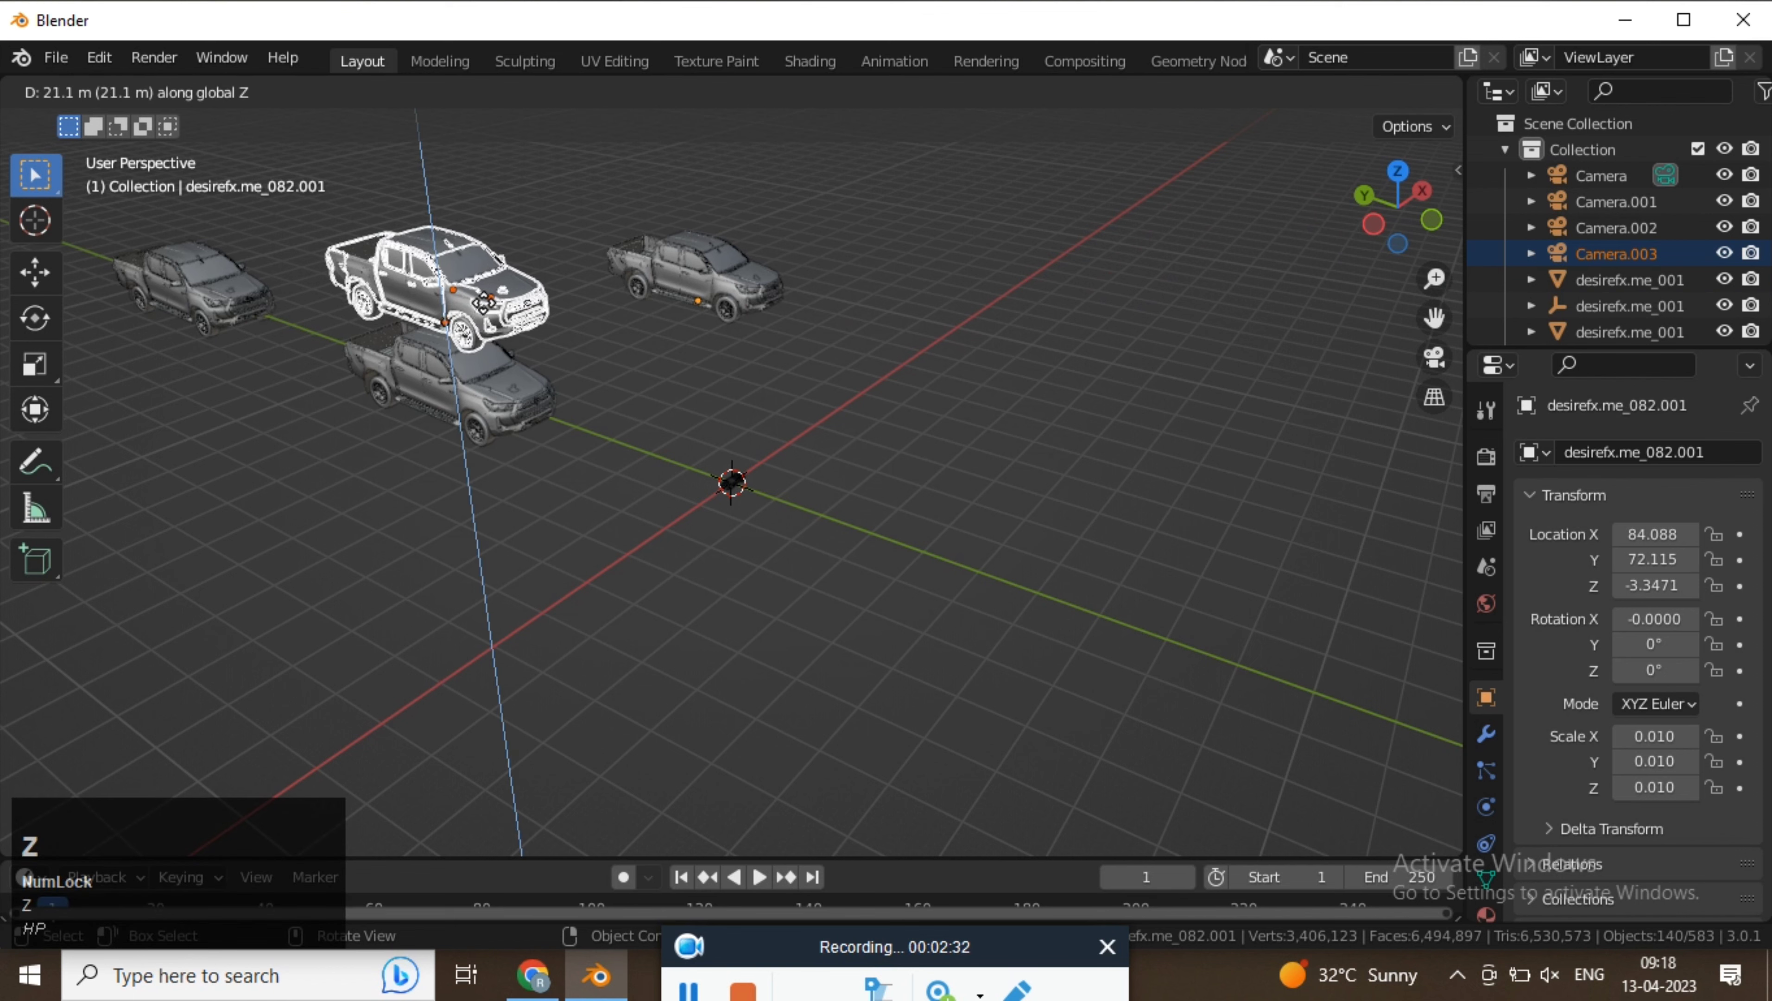
pyautogui.click(491, 253)
# Enable the Z axis guide line in the viewport overlays.
pyautogui.middleClick(624, 331)
pyautogui.moveTo(623, 331); pyautogui.dragTo(548, 279, button='middle')
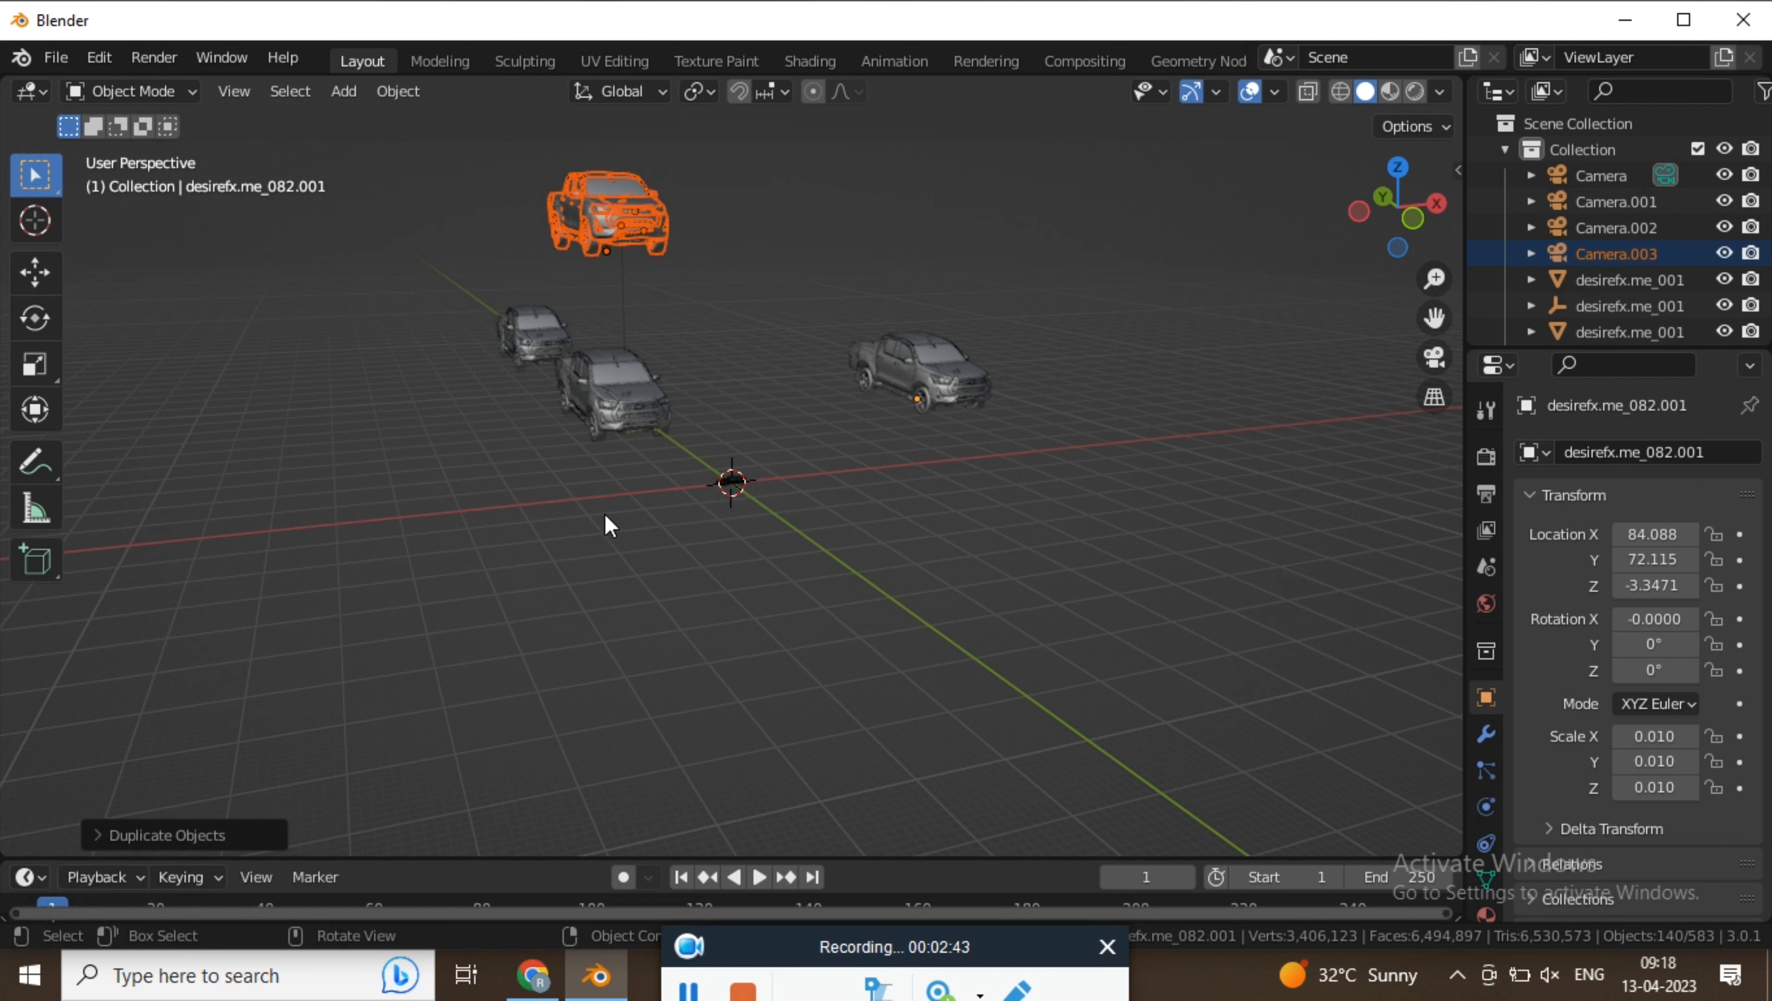
pyautogui.click(1271, 91)
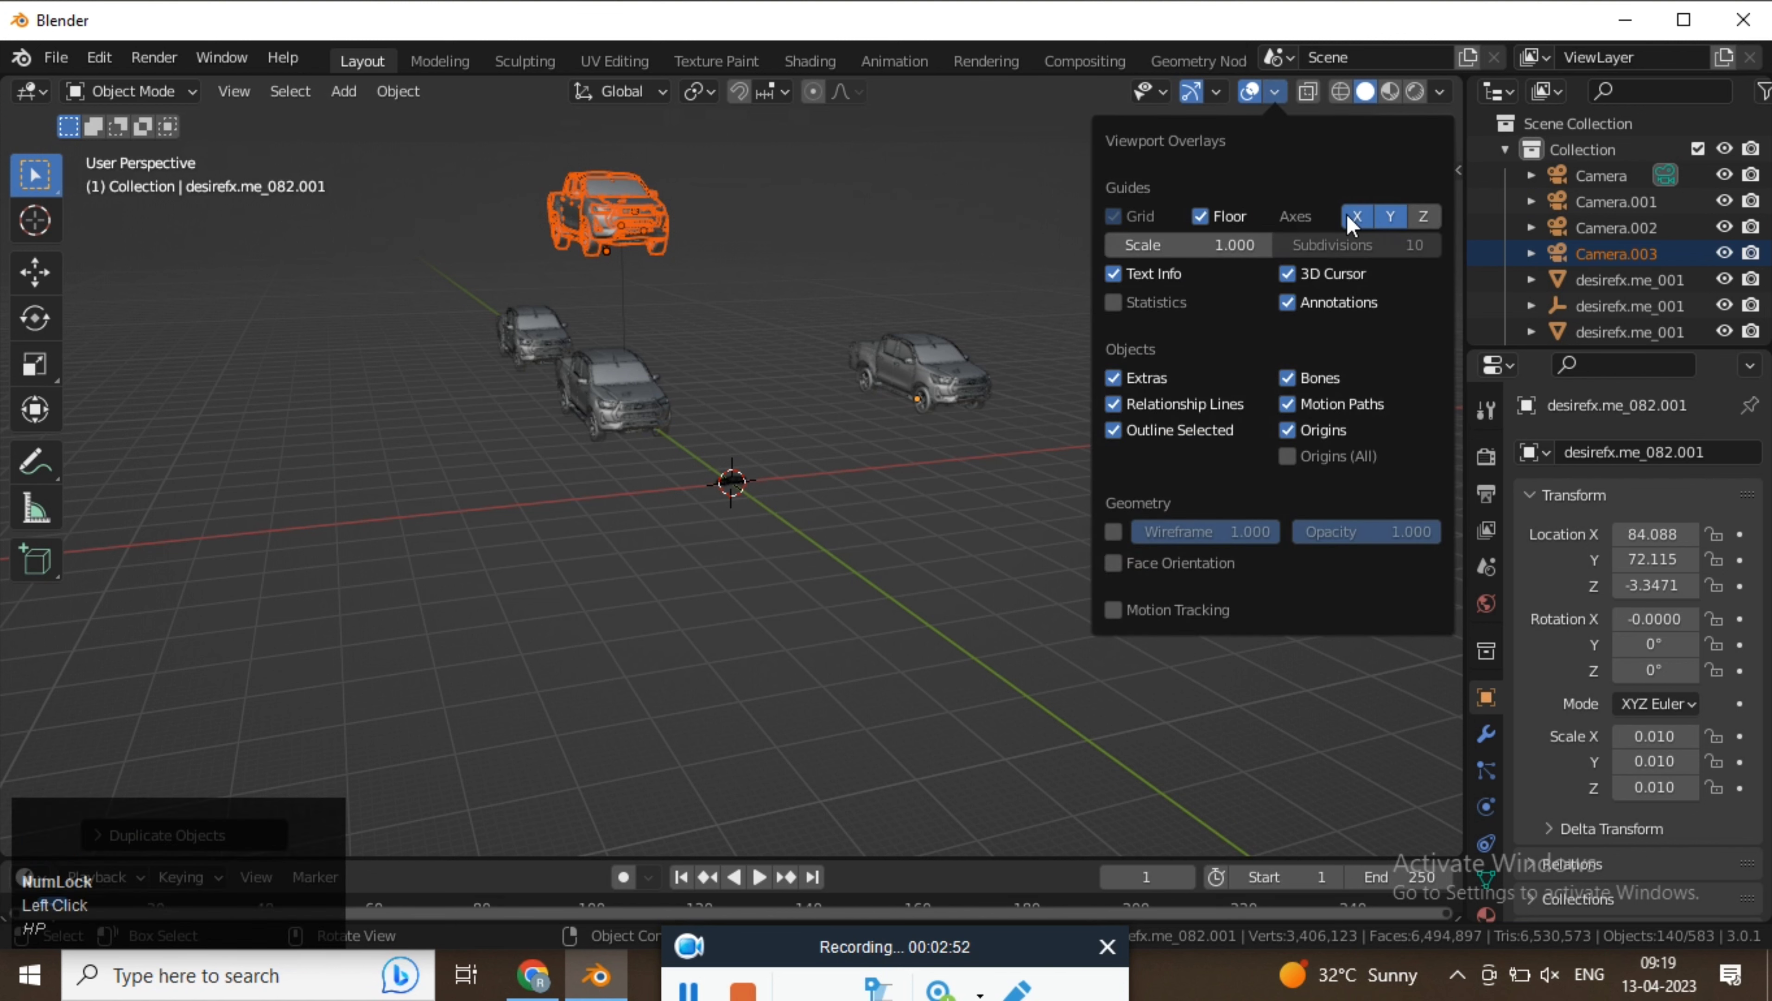
pyautogui.click(1423, 220)
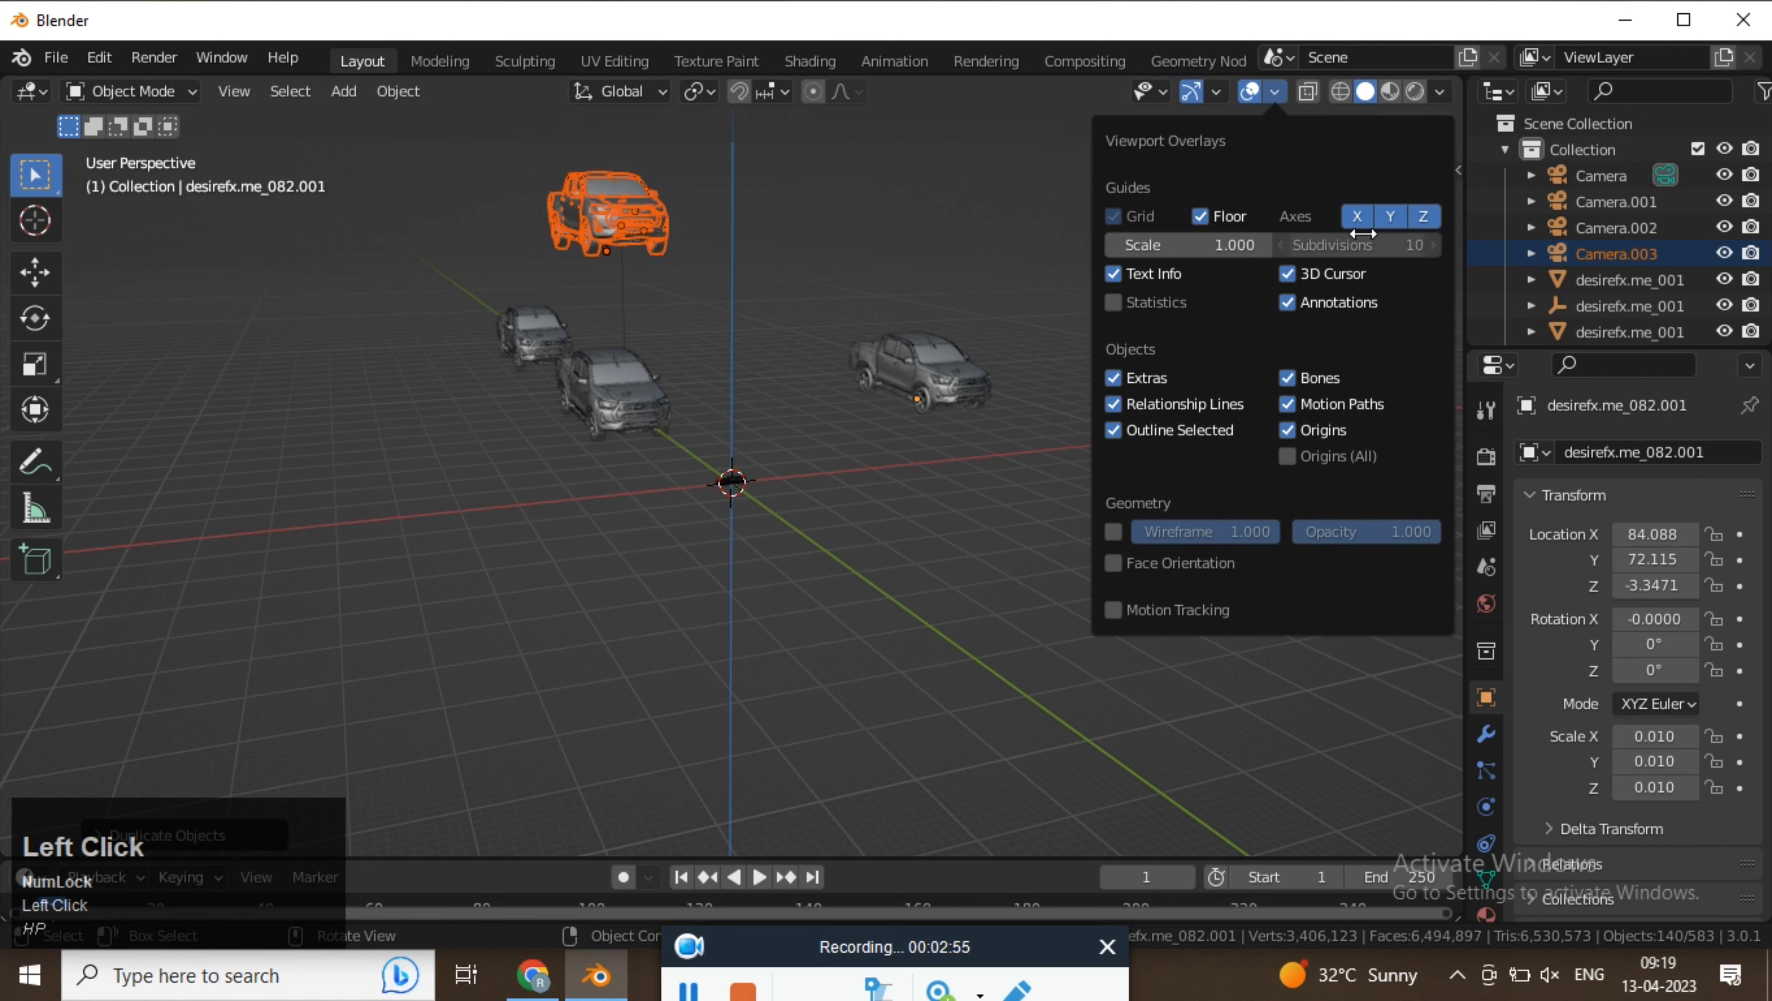
# Select only the raised pickup copy and move it freely, without an axis constraint, across to the far side of the vertical axis line.
pyautogui.moveTo(759, 407); pyautogui.dragTo(862, 427, button='middle')
pyautogui.scroll(-4, 680, 380)
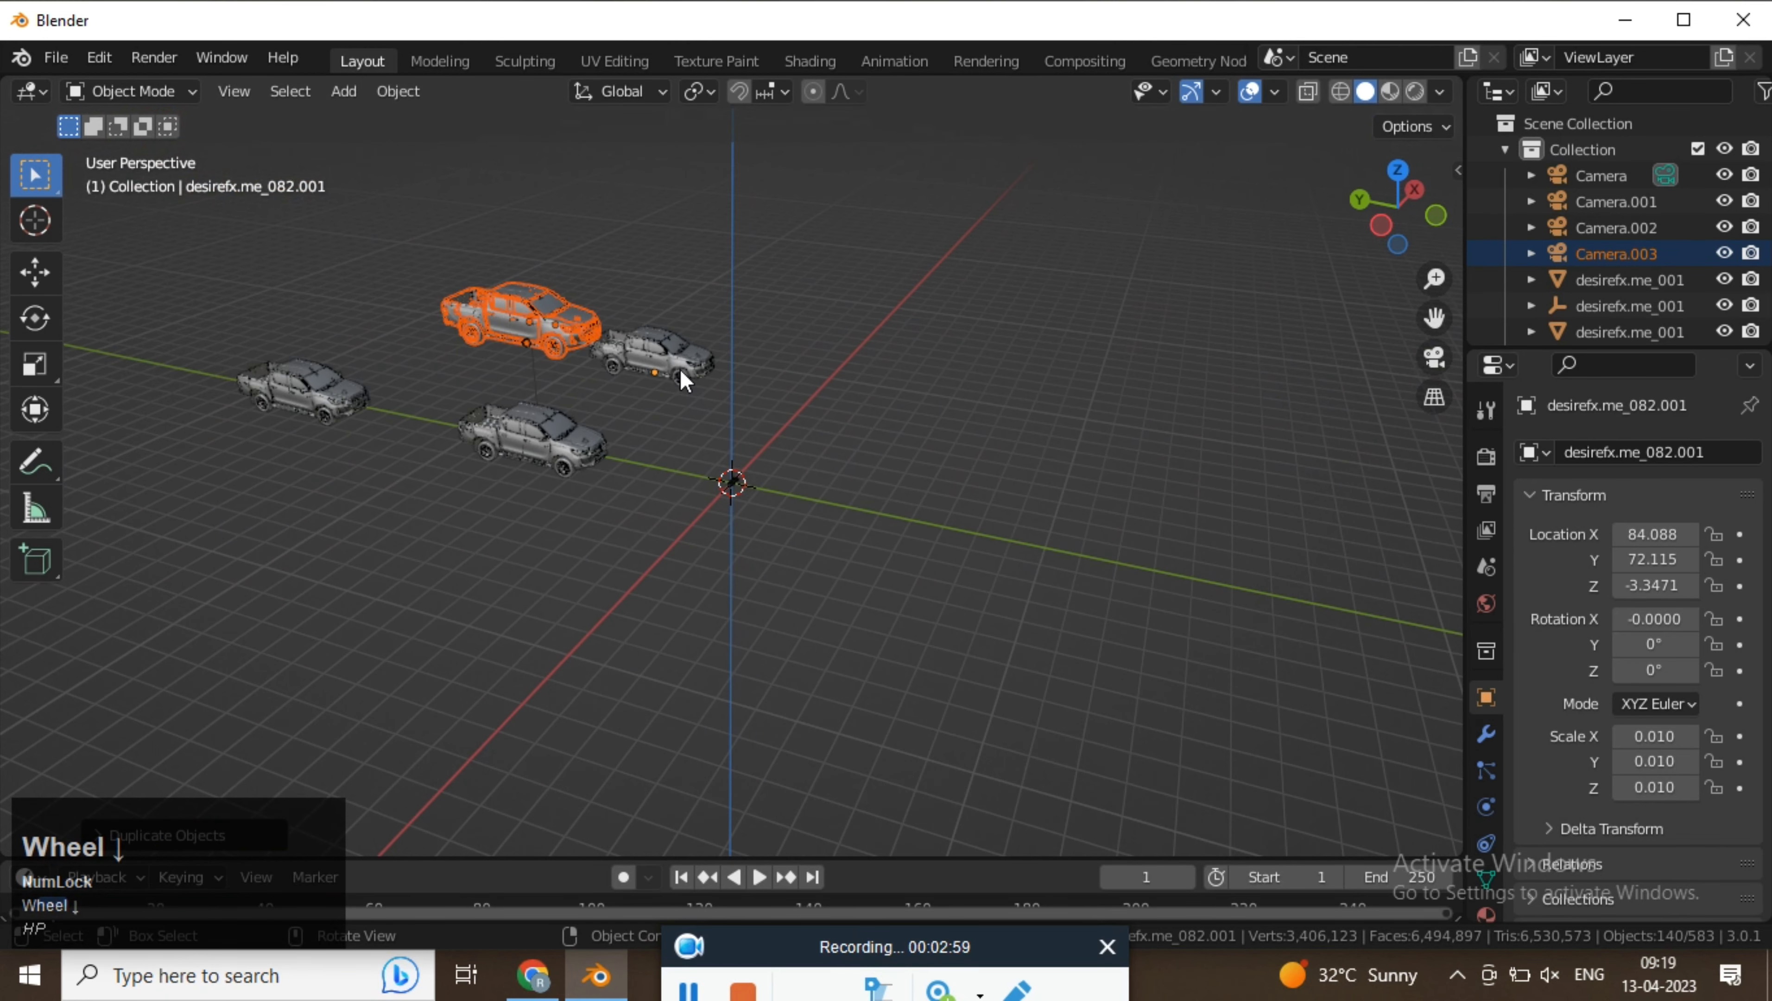
pyautogui.moveTo(684, 381); pyautogui.dragTo(571, 531, button='middle')
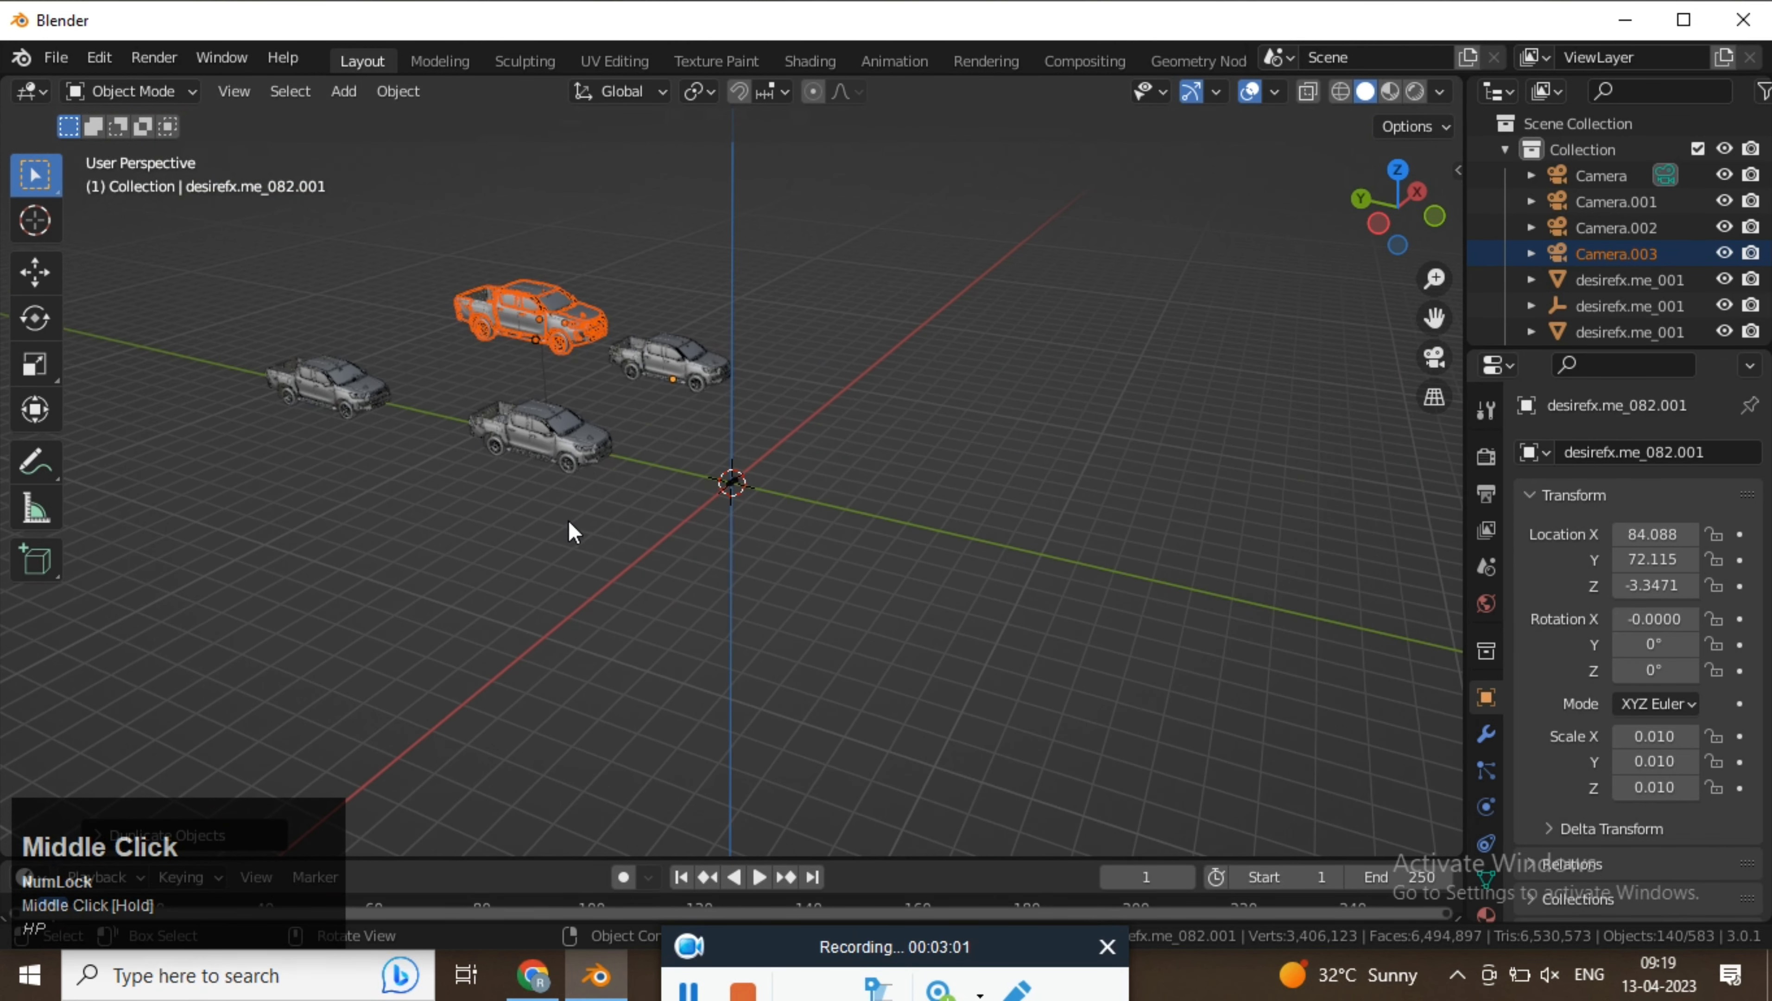
pyautogui.click(565, 387)
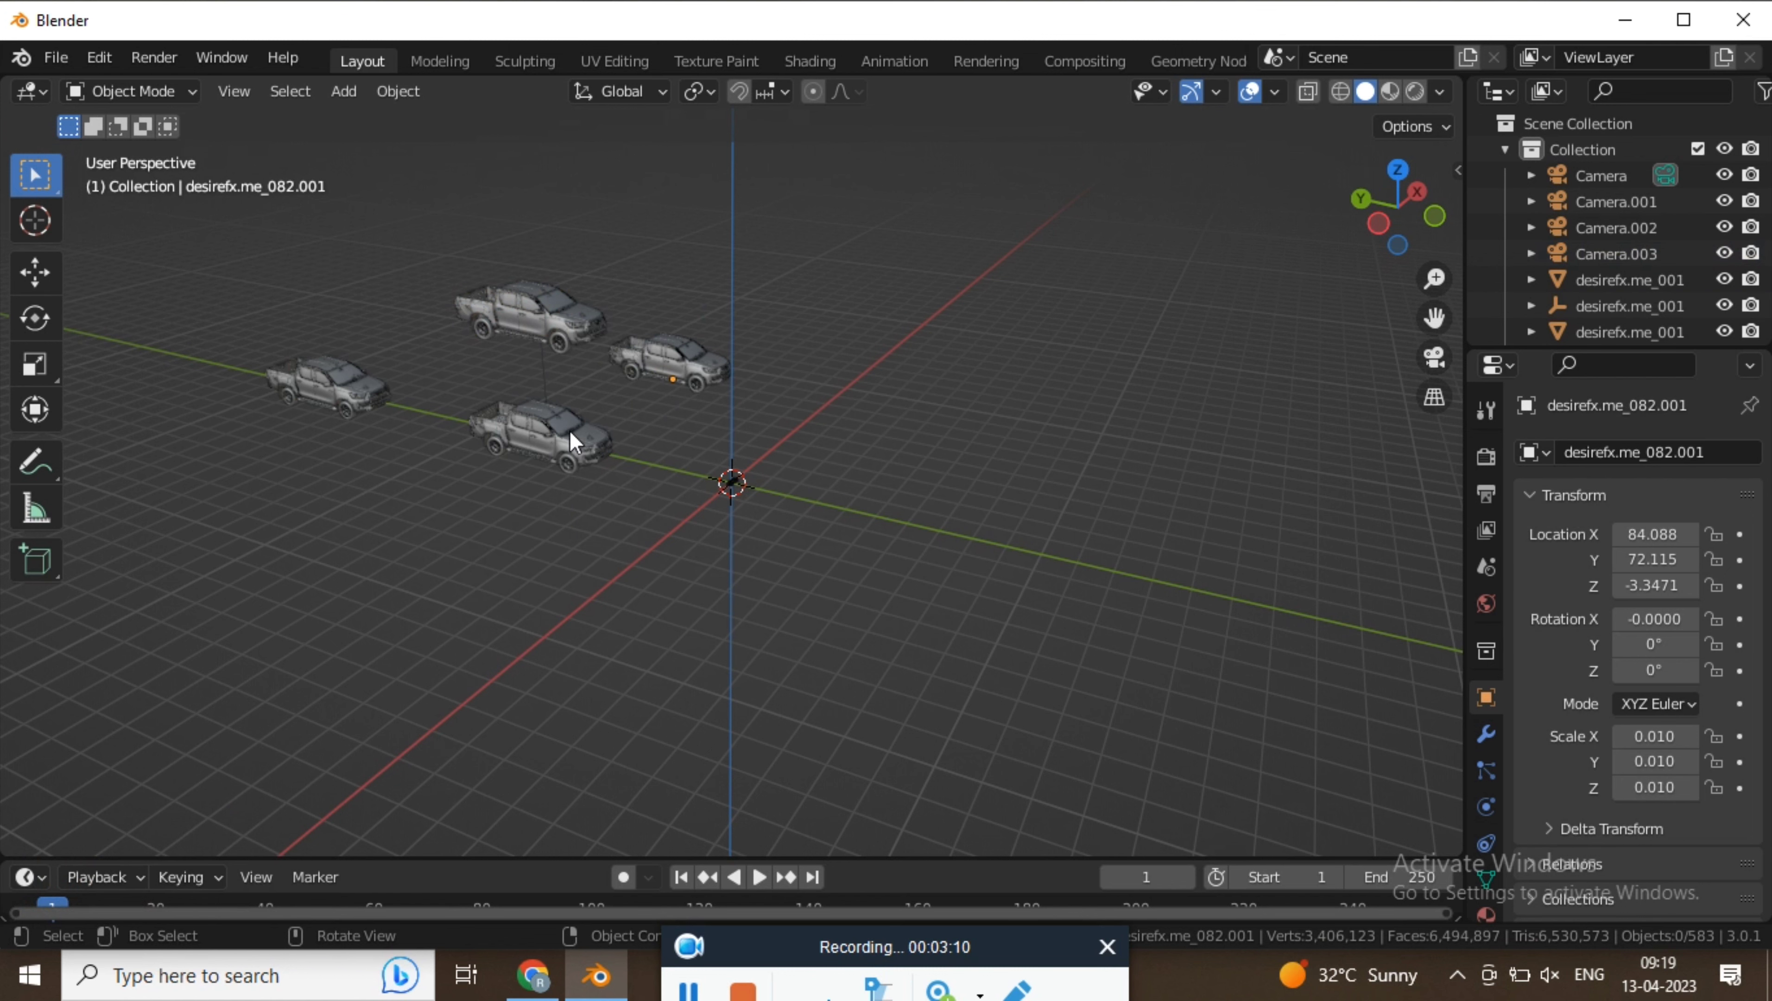
pyautogui.scroll(-3, 543, 340)
pyautogui.scroll(4, 560, 294)
pyautogui.moveTo(577, 219); pyautogui.dragTo(448, 332)
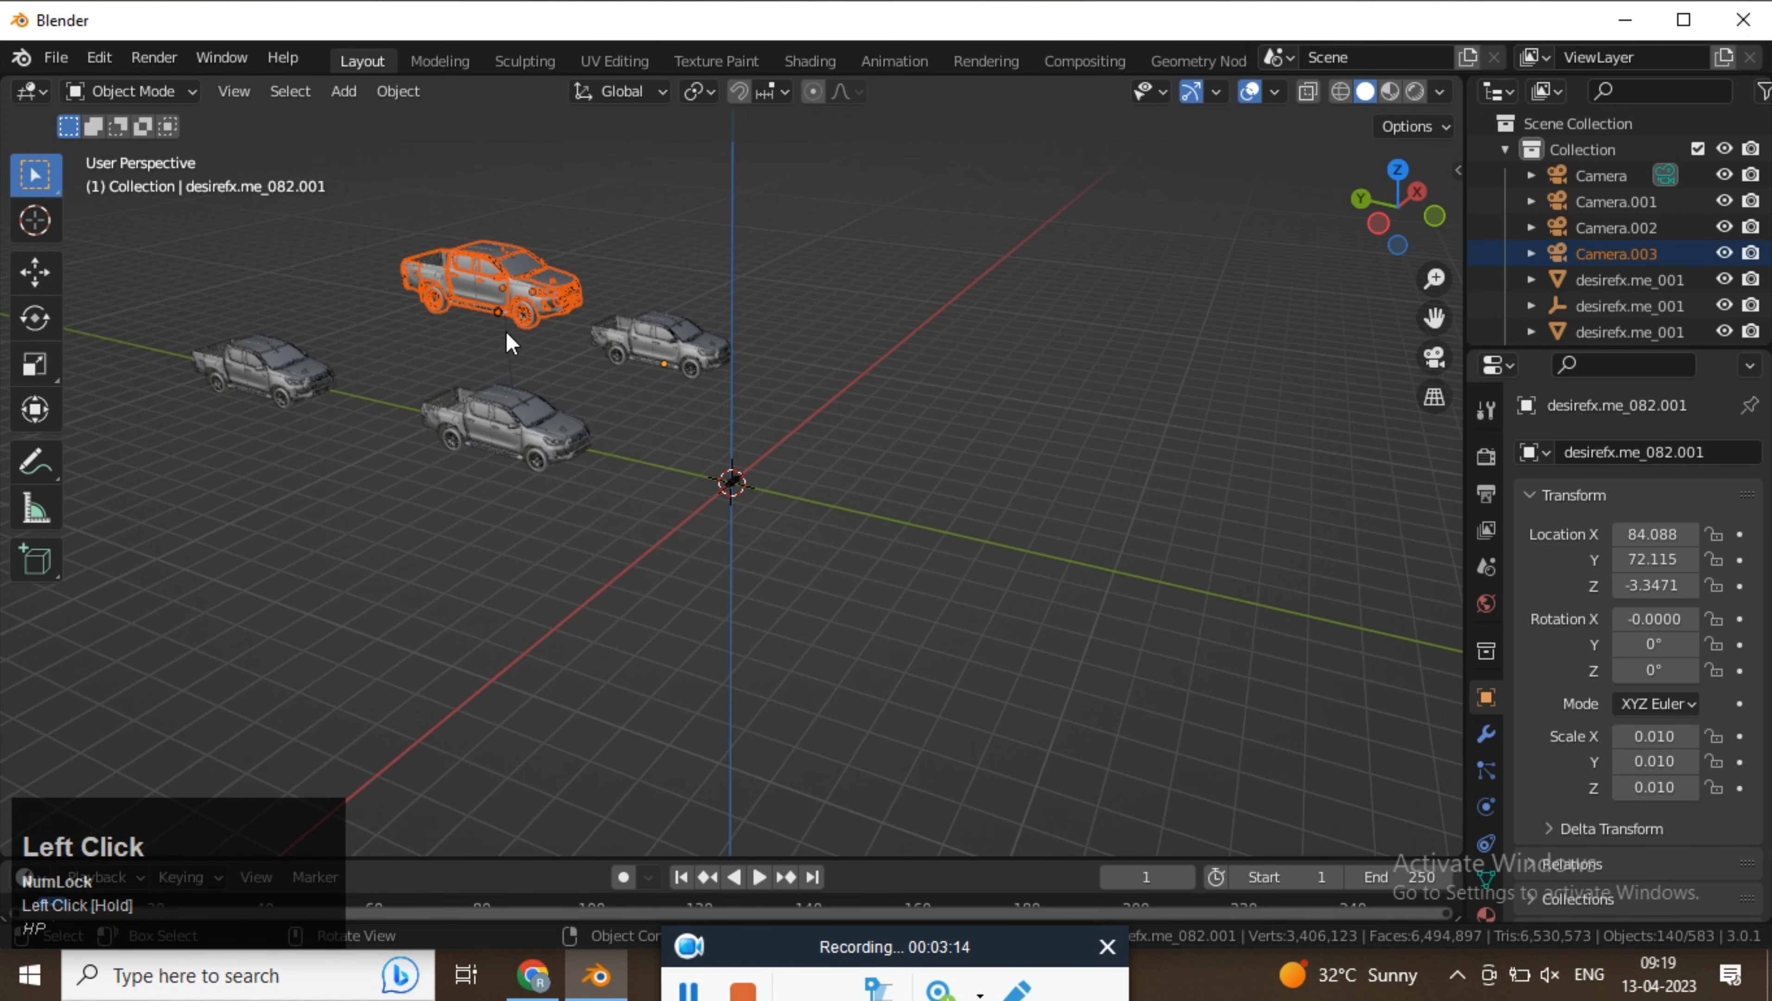
pyautogui.press('g')
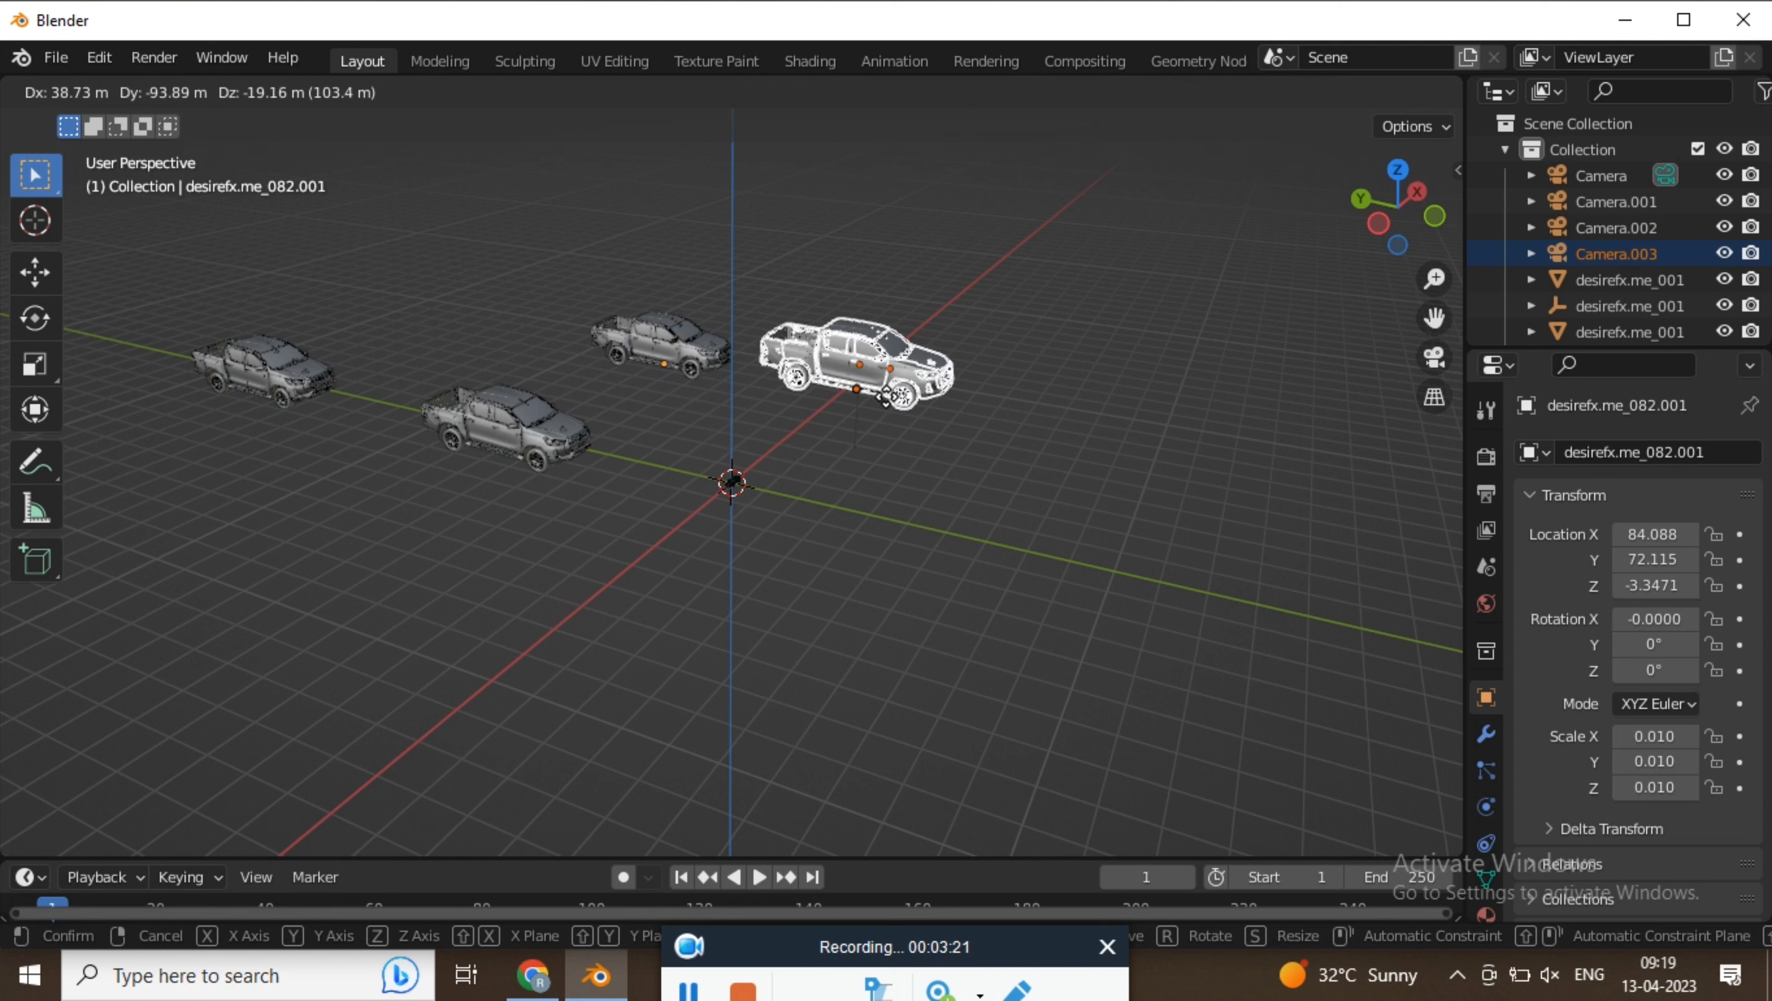
pyautogui.click(890, 403)
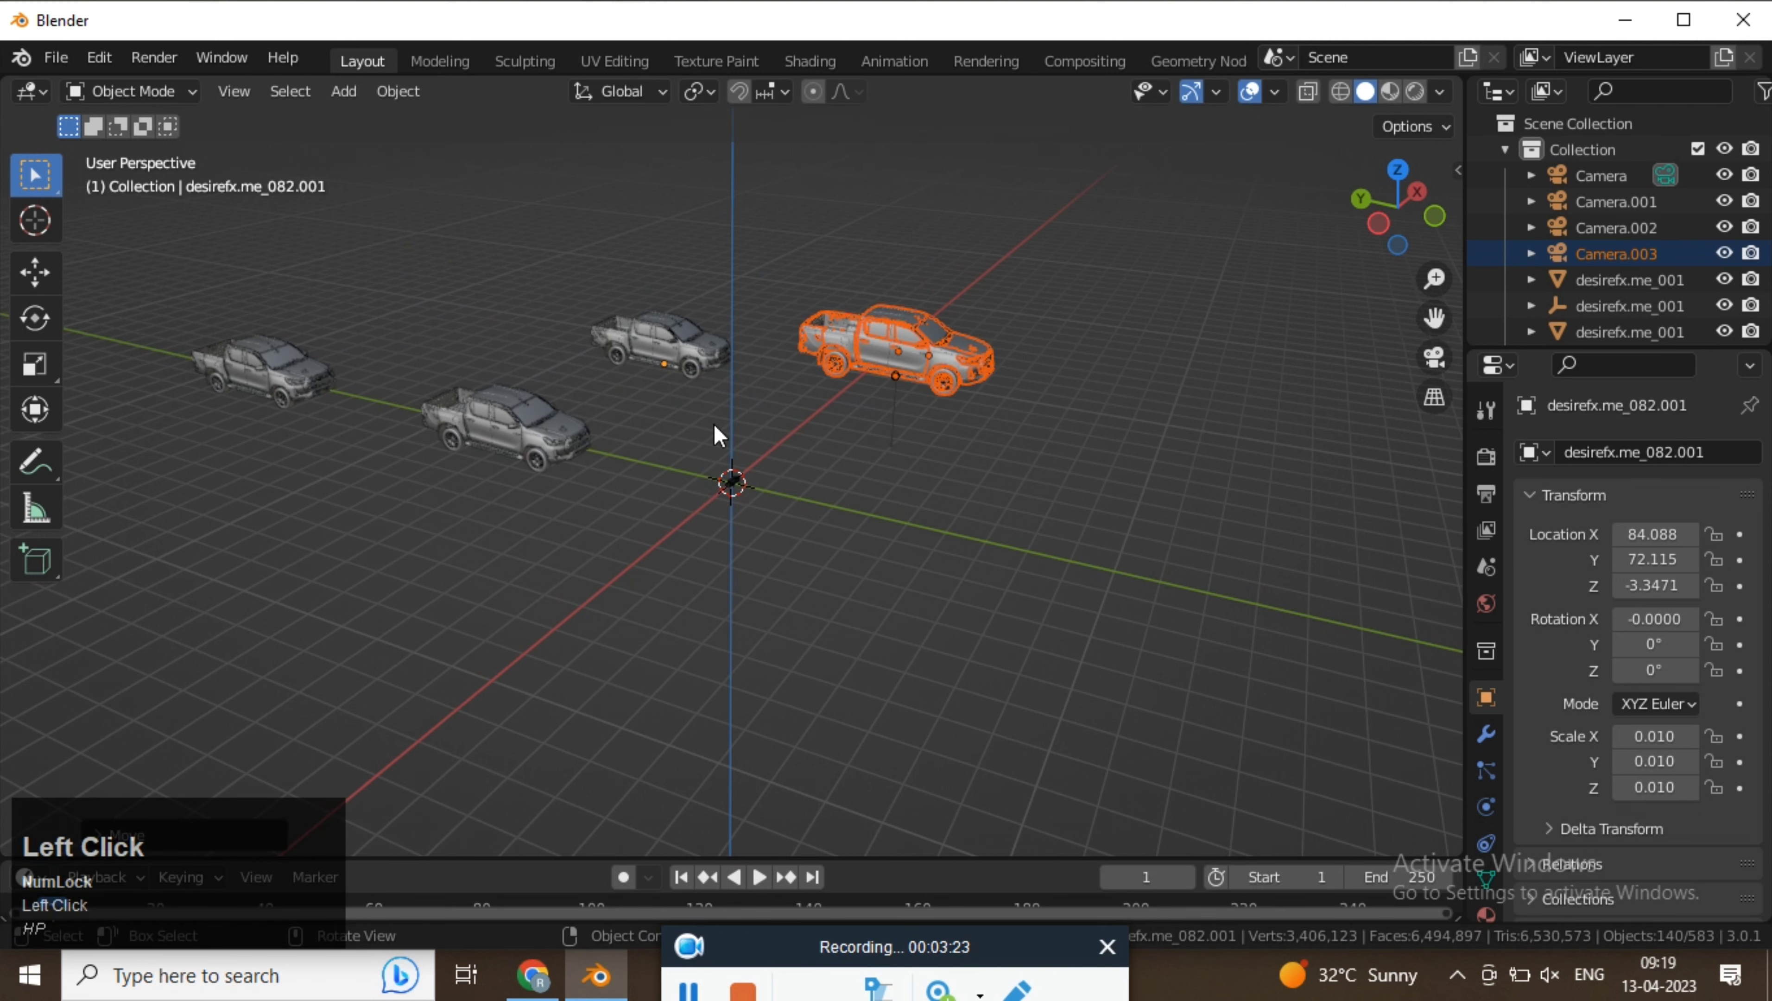
# Deselect the moved pickup and examine the black sports car at the world origin up close.
pyautogui.scroll(8, 713, 423)
pyautogui.scroll(3, 736, 480)
pyautogui.click(891, 401)
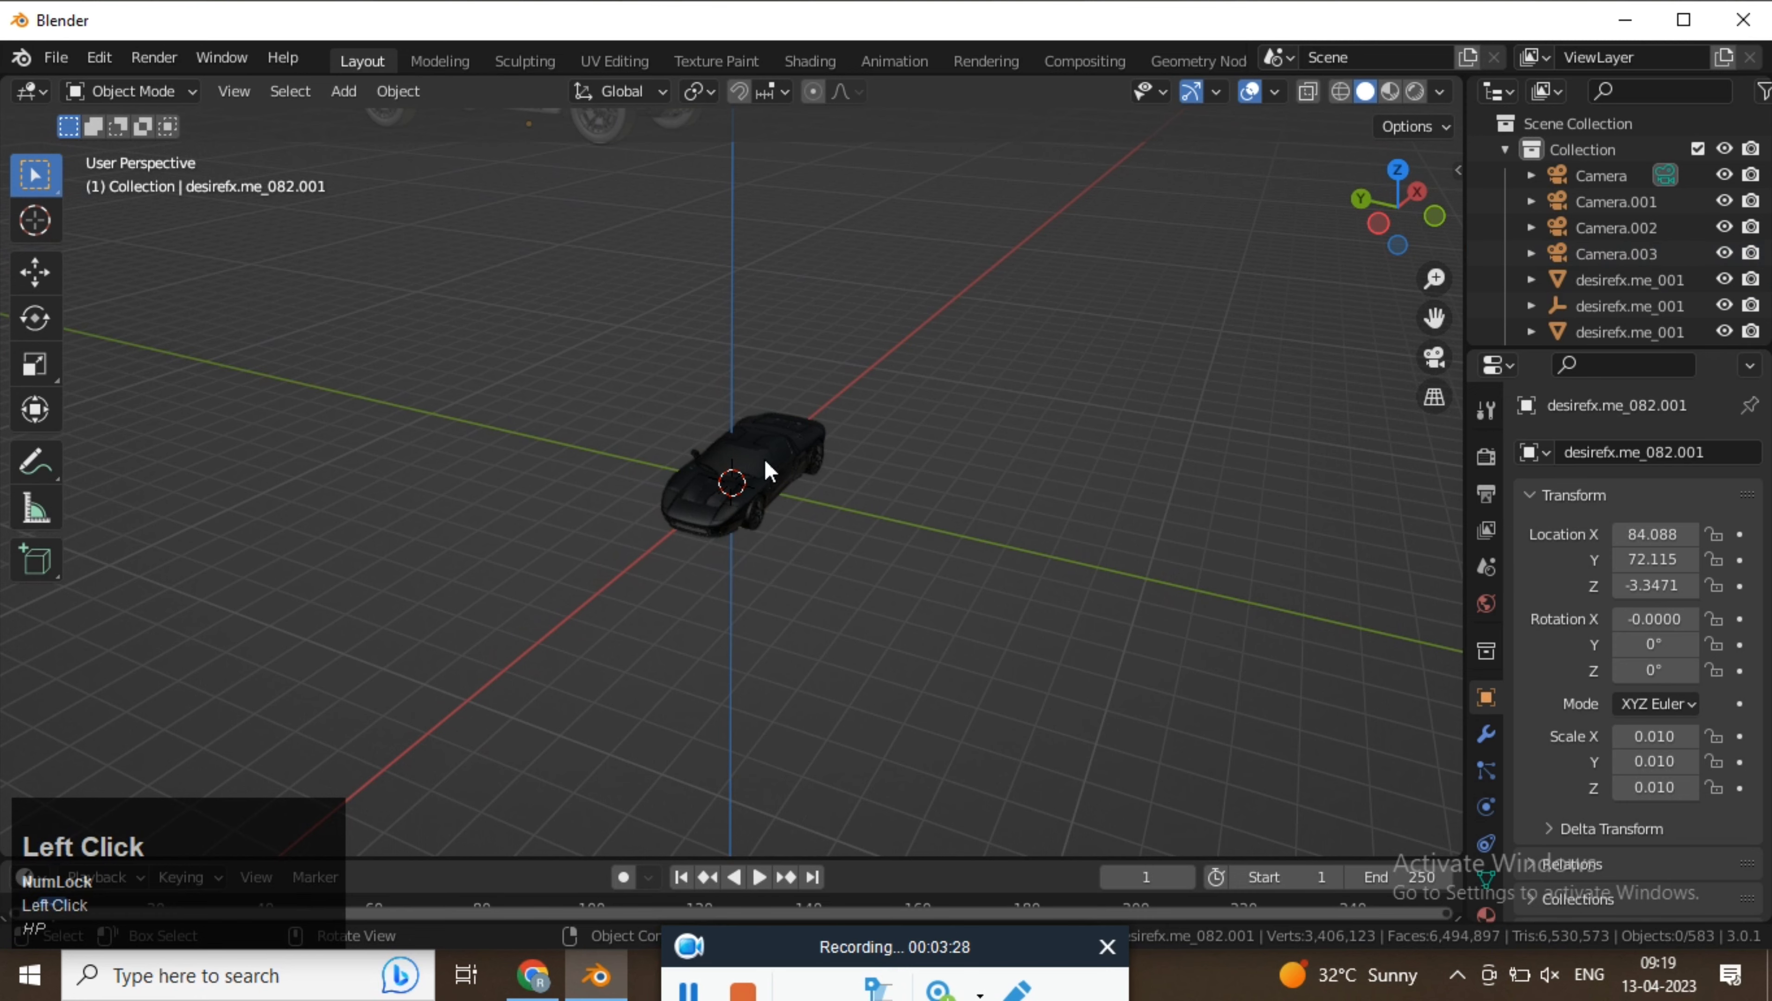
pyautogui.scroll(5, 774, 480)
pyautogui.scroll(-3, 776, 469)
pyautogui.scroll(4, 792, 452)
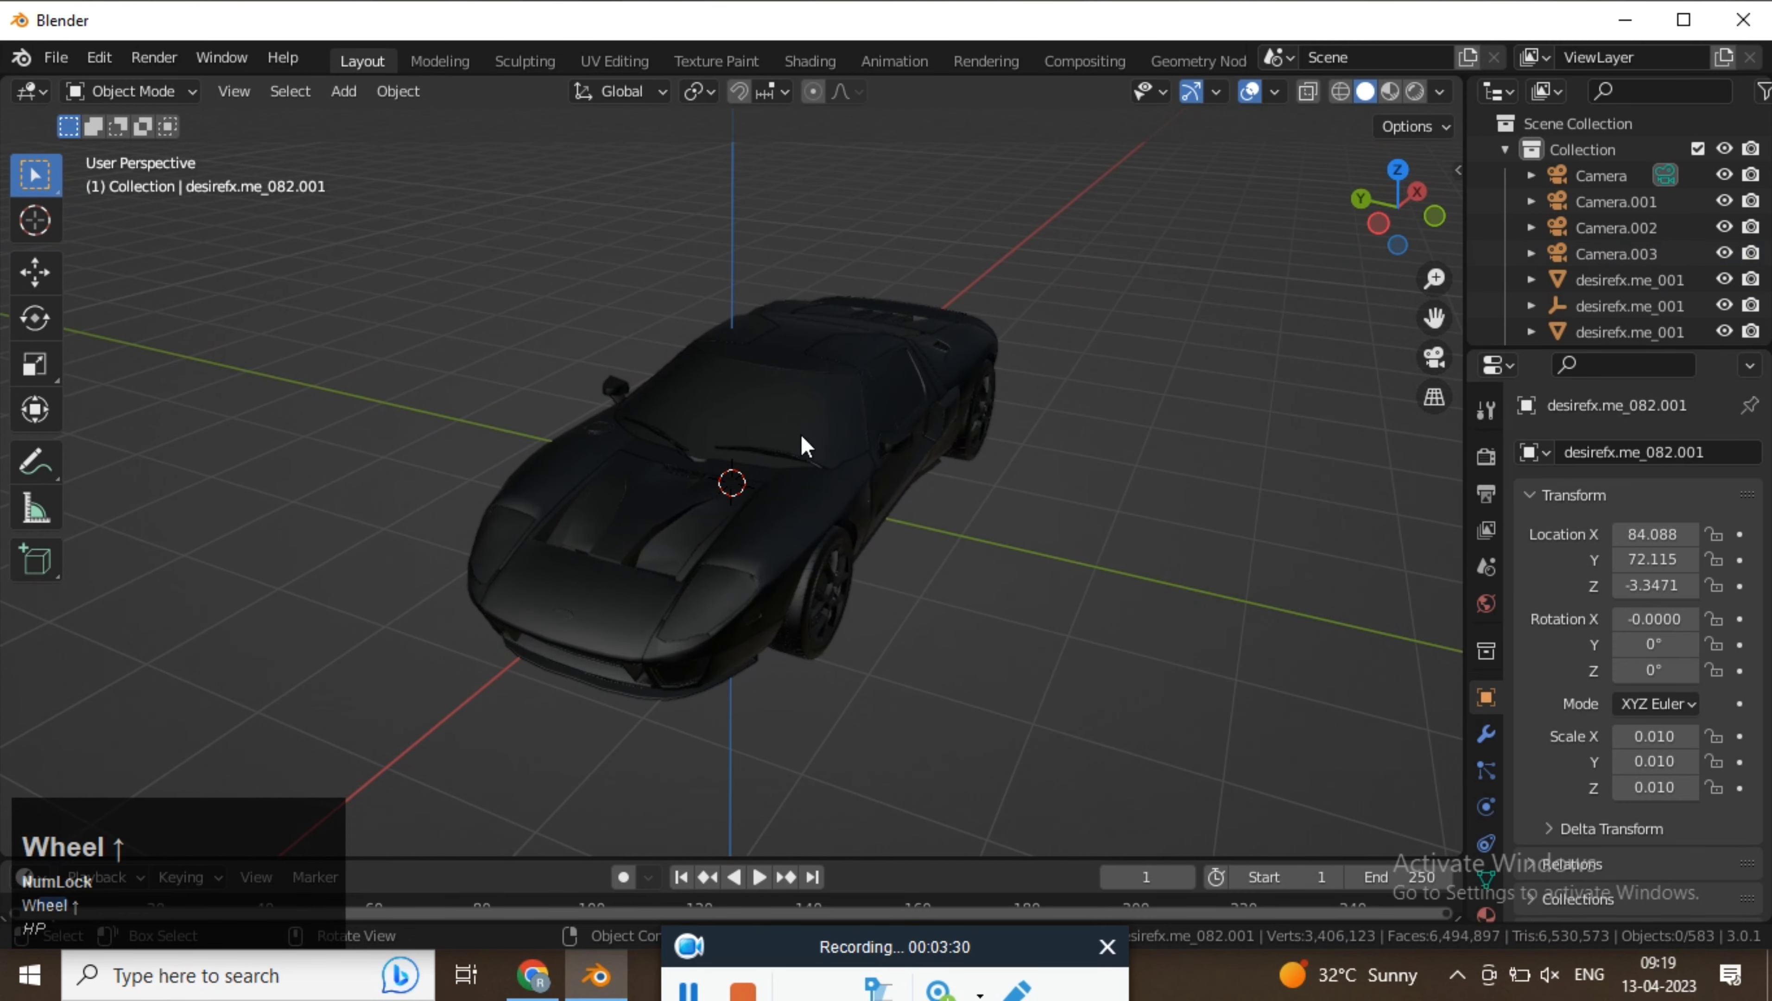
# Select the entire black sports car and scale it up uniformly until it is slightly larger than the pickups, then deselect it.
pyautogui.moveTo(1138, 189); pyautogui.dragTo(337, 755)
pyautogui.scroll(5, 686, 571)
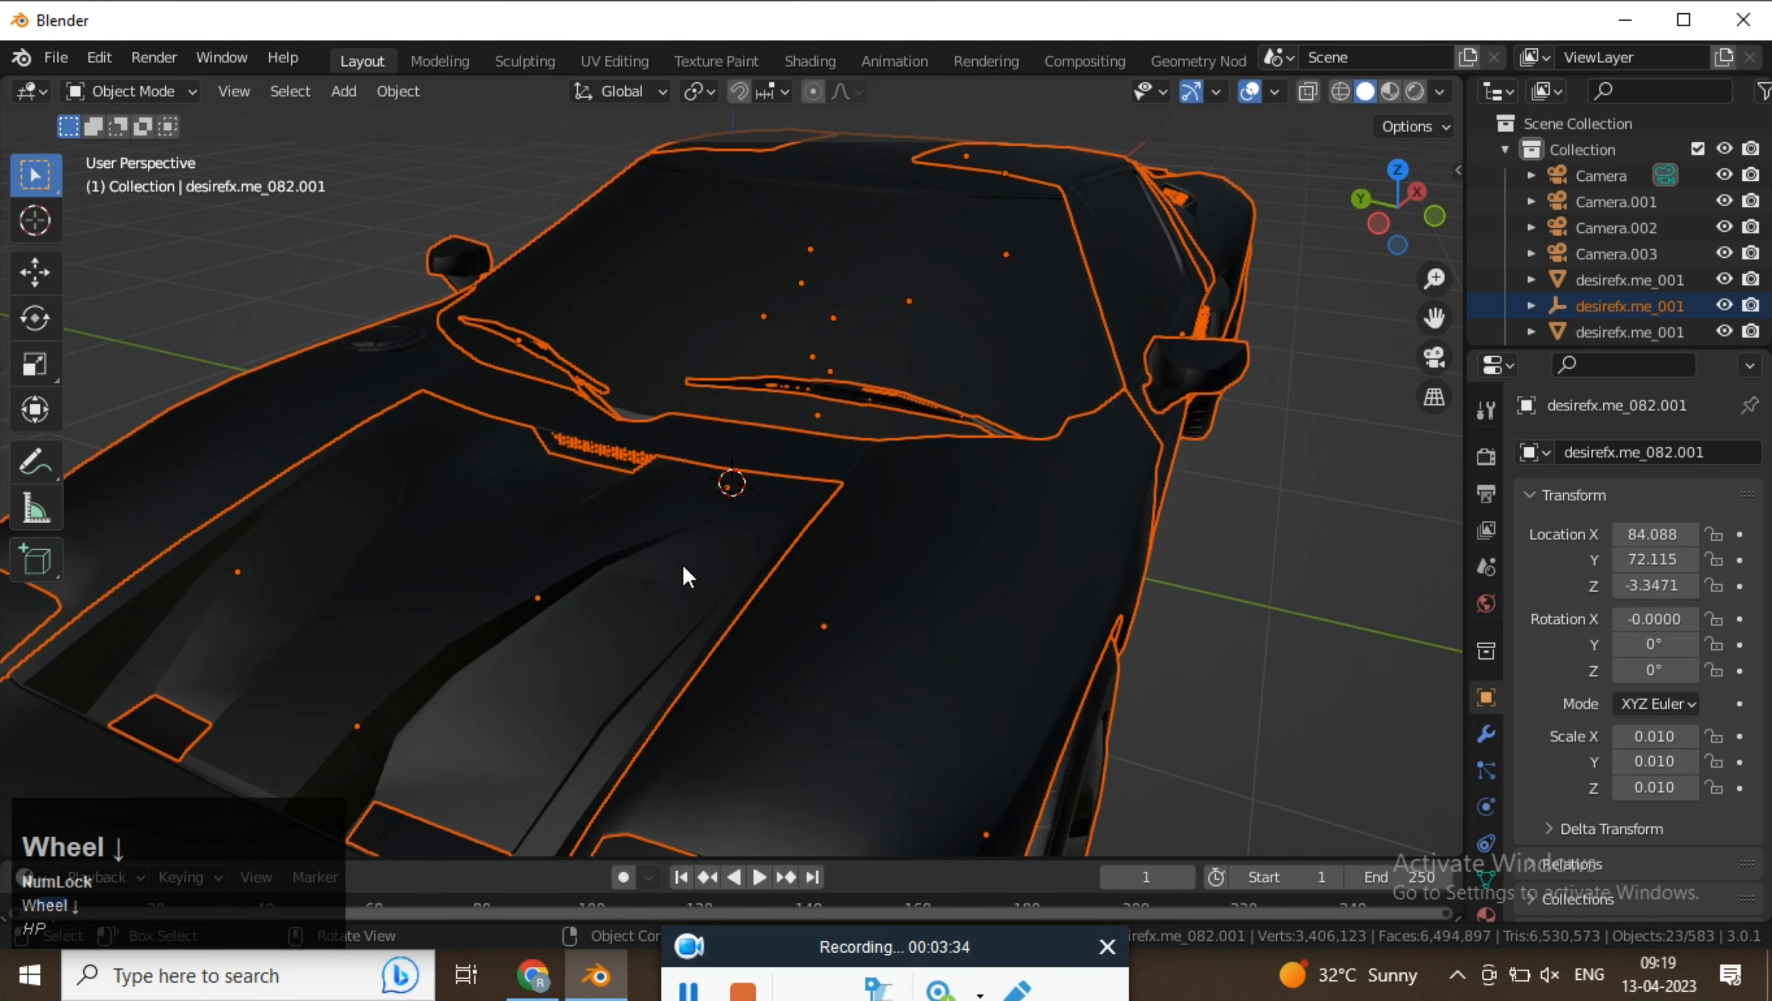
pyautogui.scroll(-7, 683, 574)
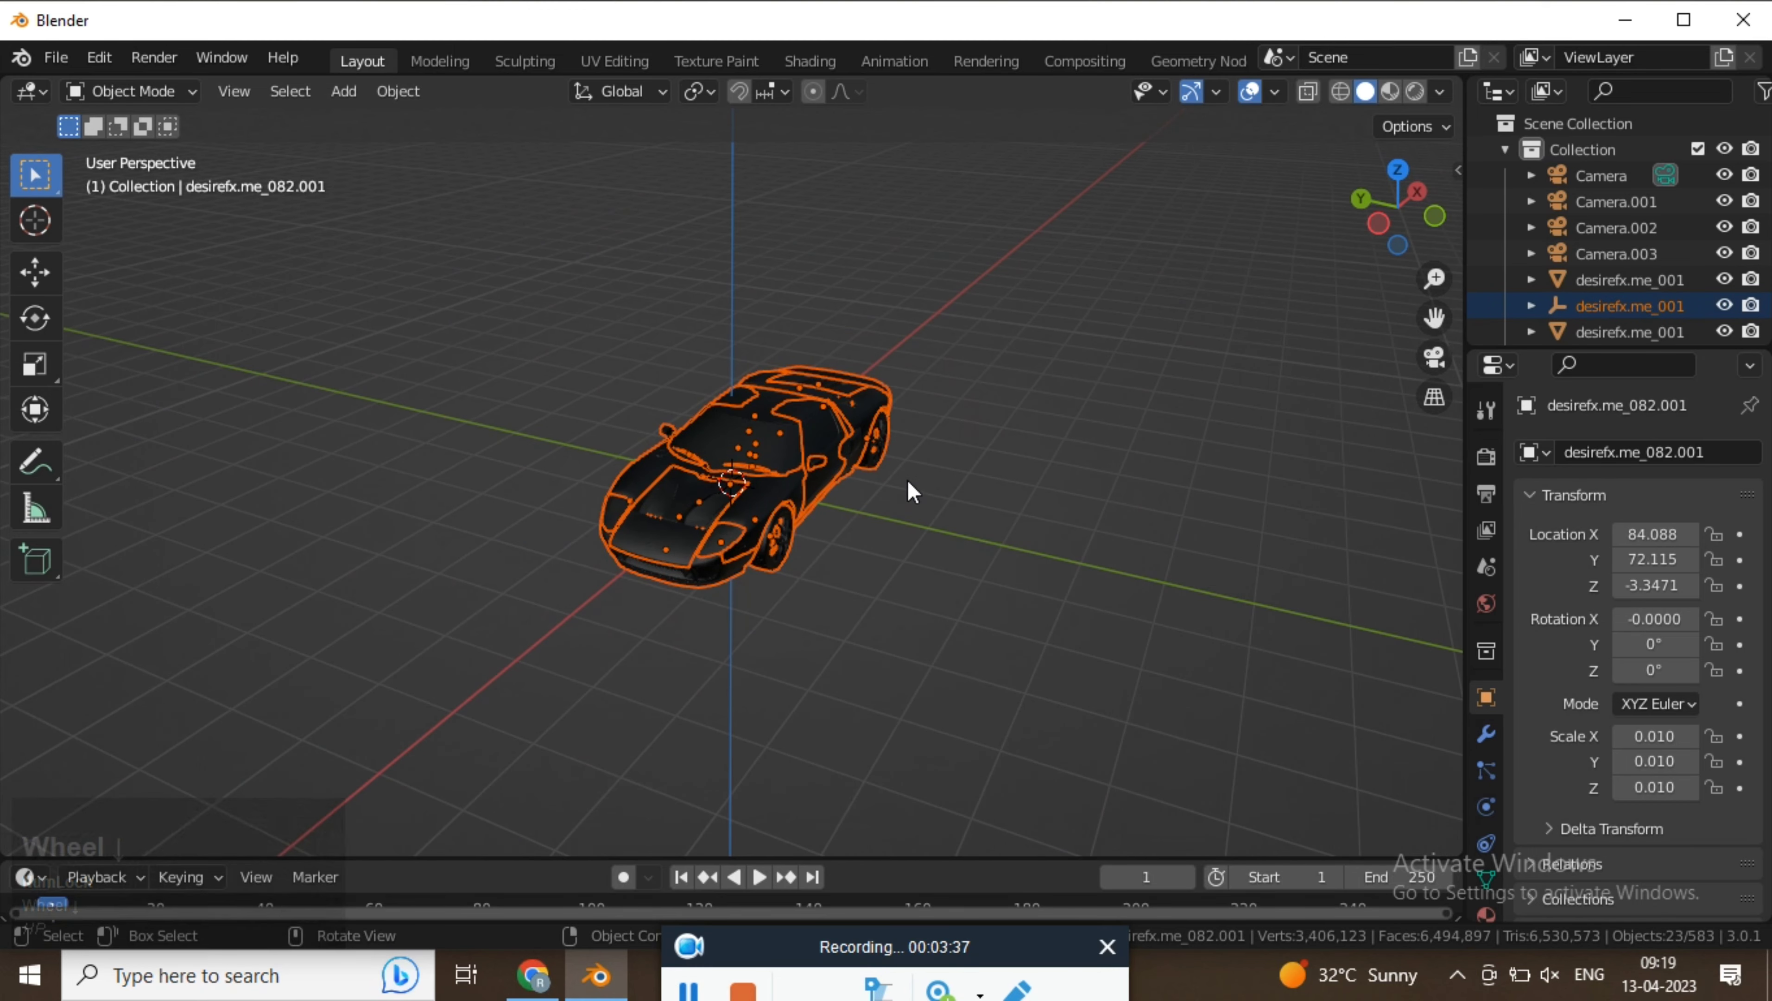
pyautogui.scroll(-5, 821, 484)
pyautogui.press('s')
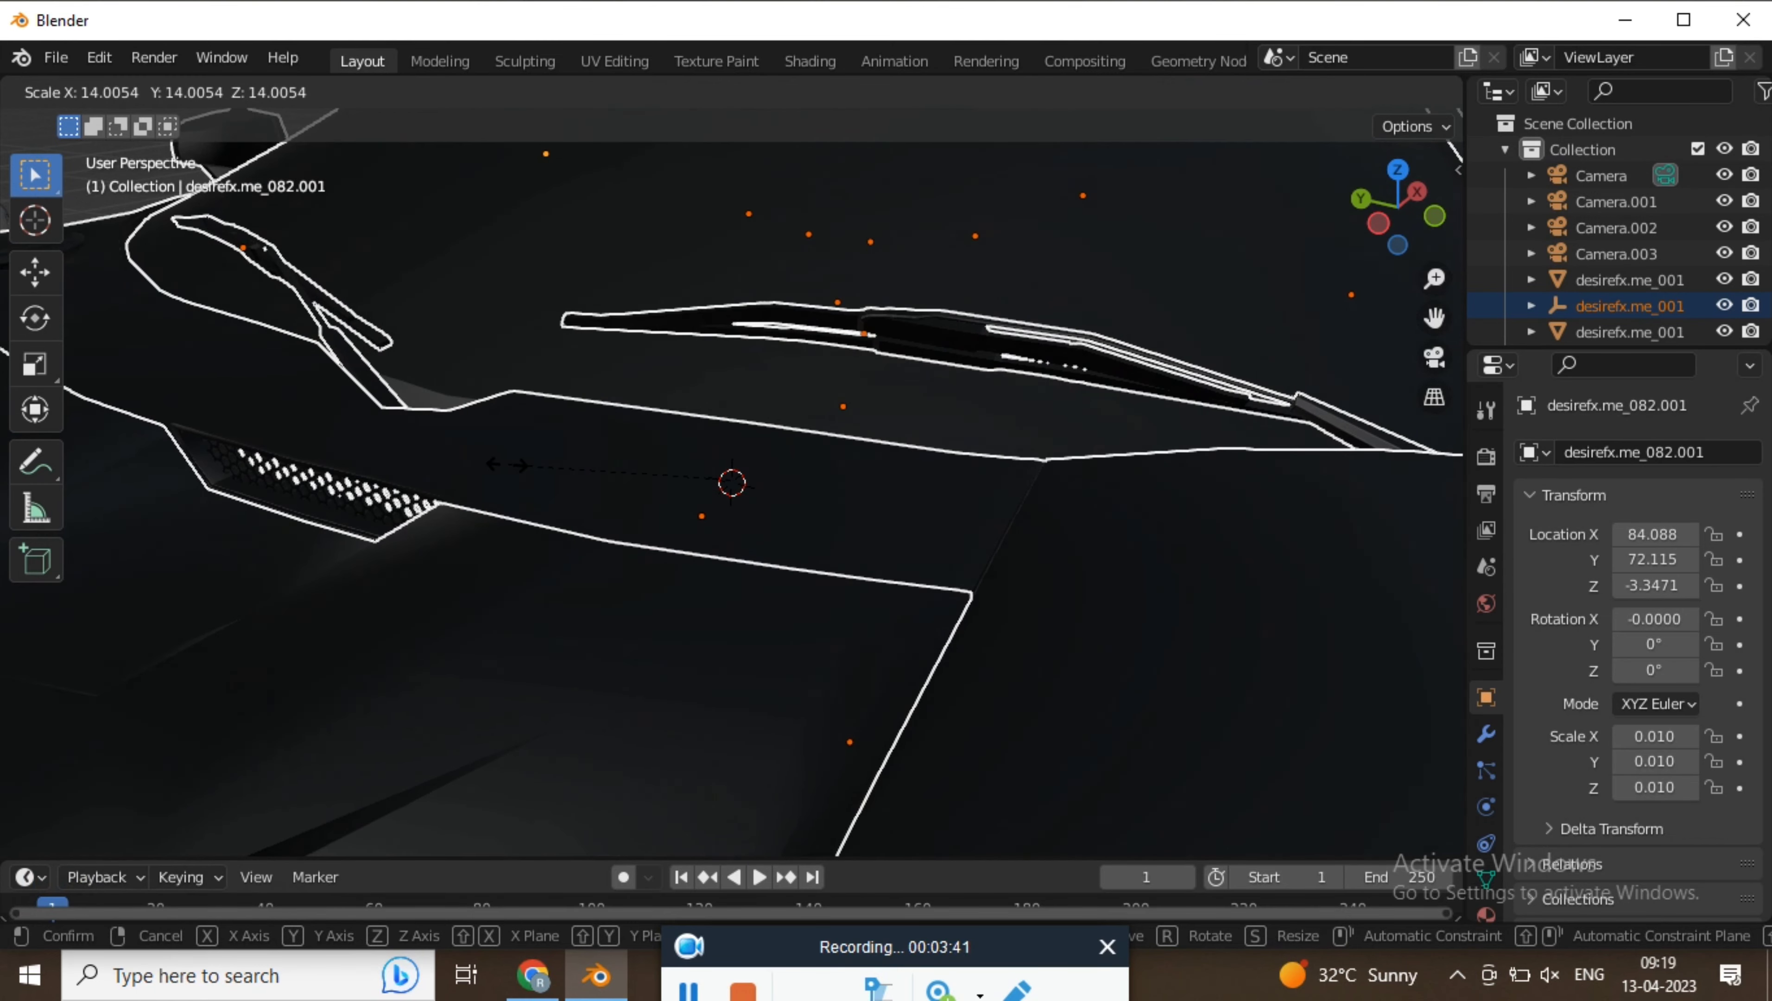
pyautogui.click(460, 464)
pyautogui.scroll(-8, 707, 448)
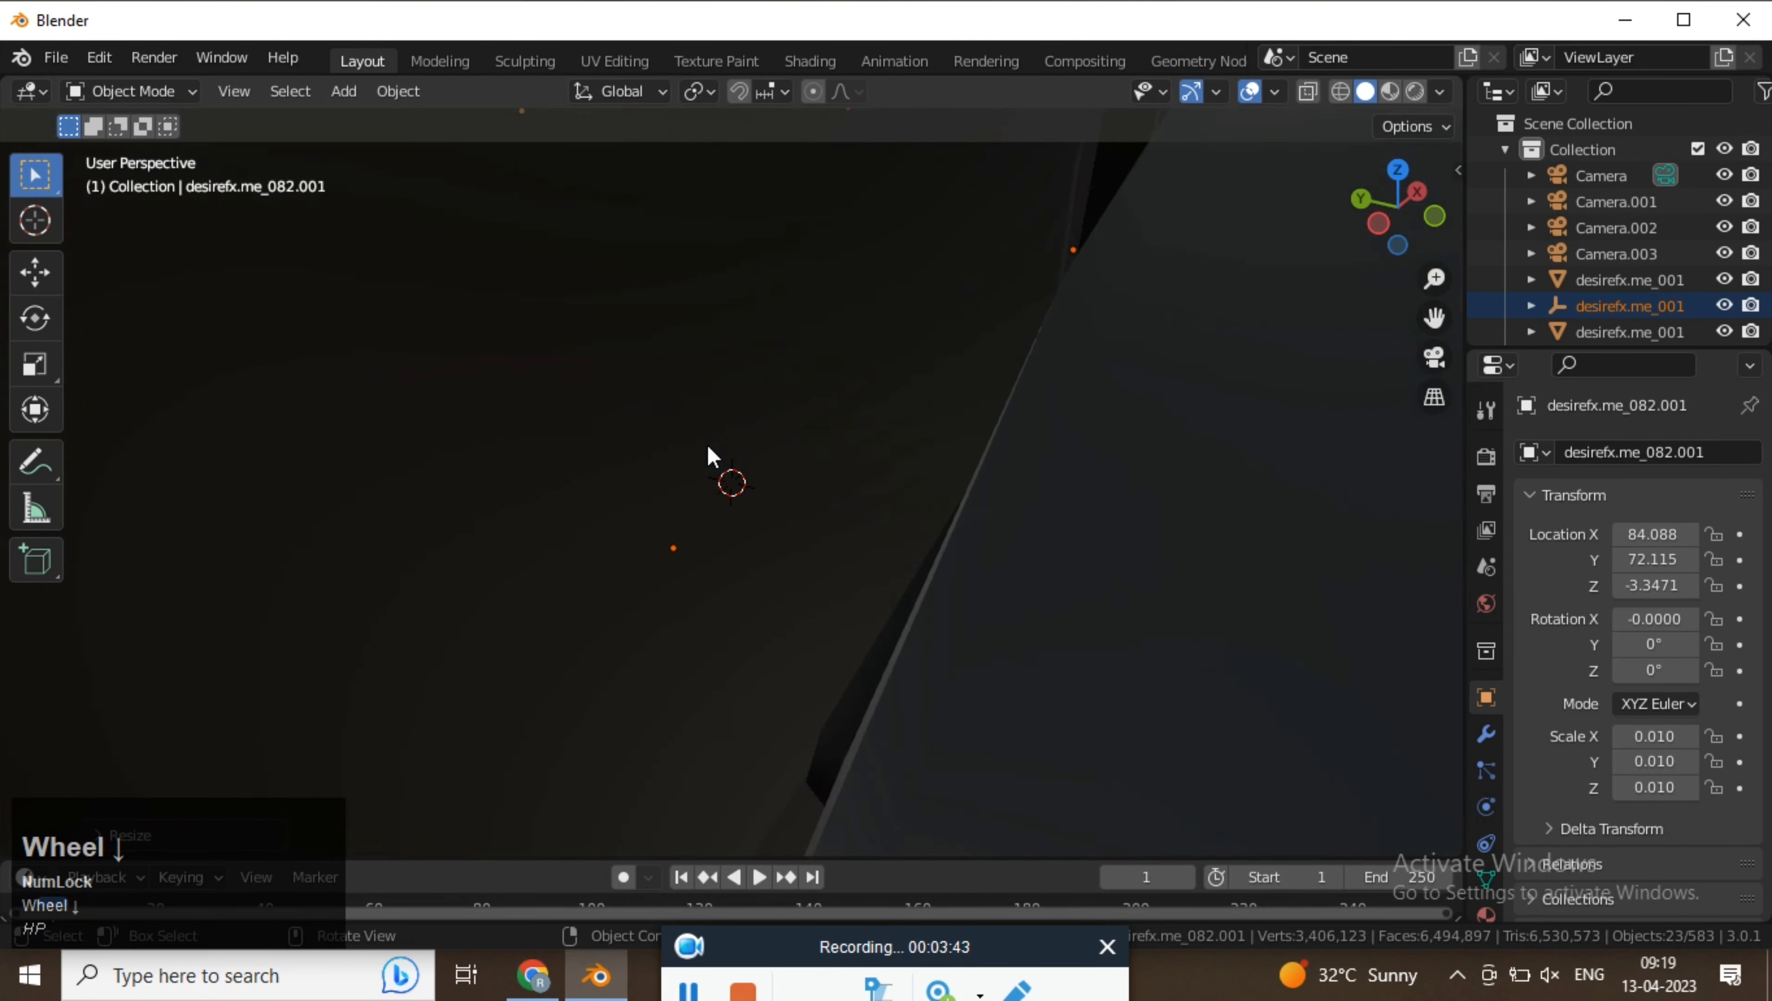
pyautogui.scroll(-4, 743, 452)
pyautogui.moveTo(1084, 525); pyautogui.dragTo(918, 574, button='middle')
pyautogui.click(783, 564)
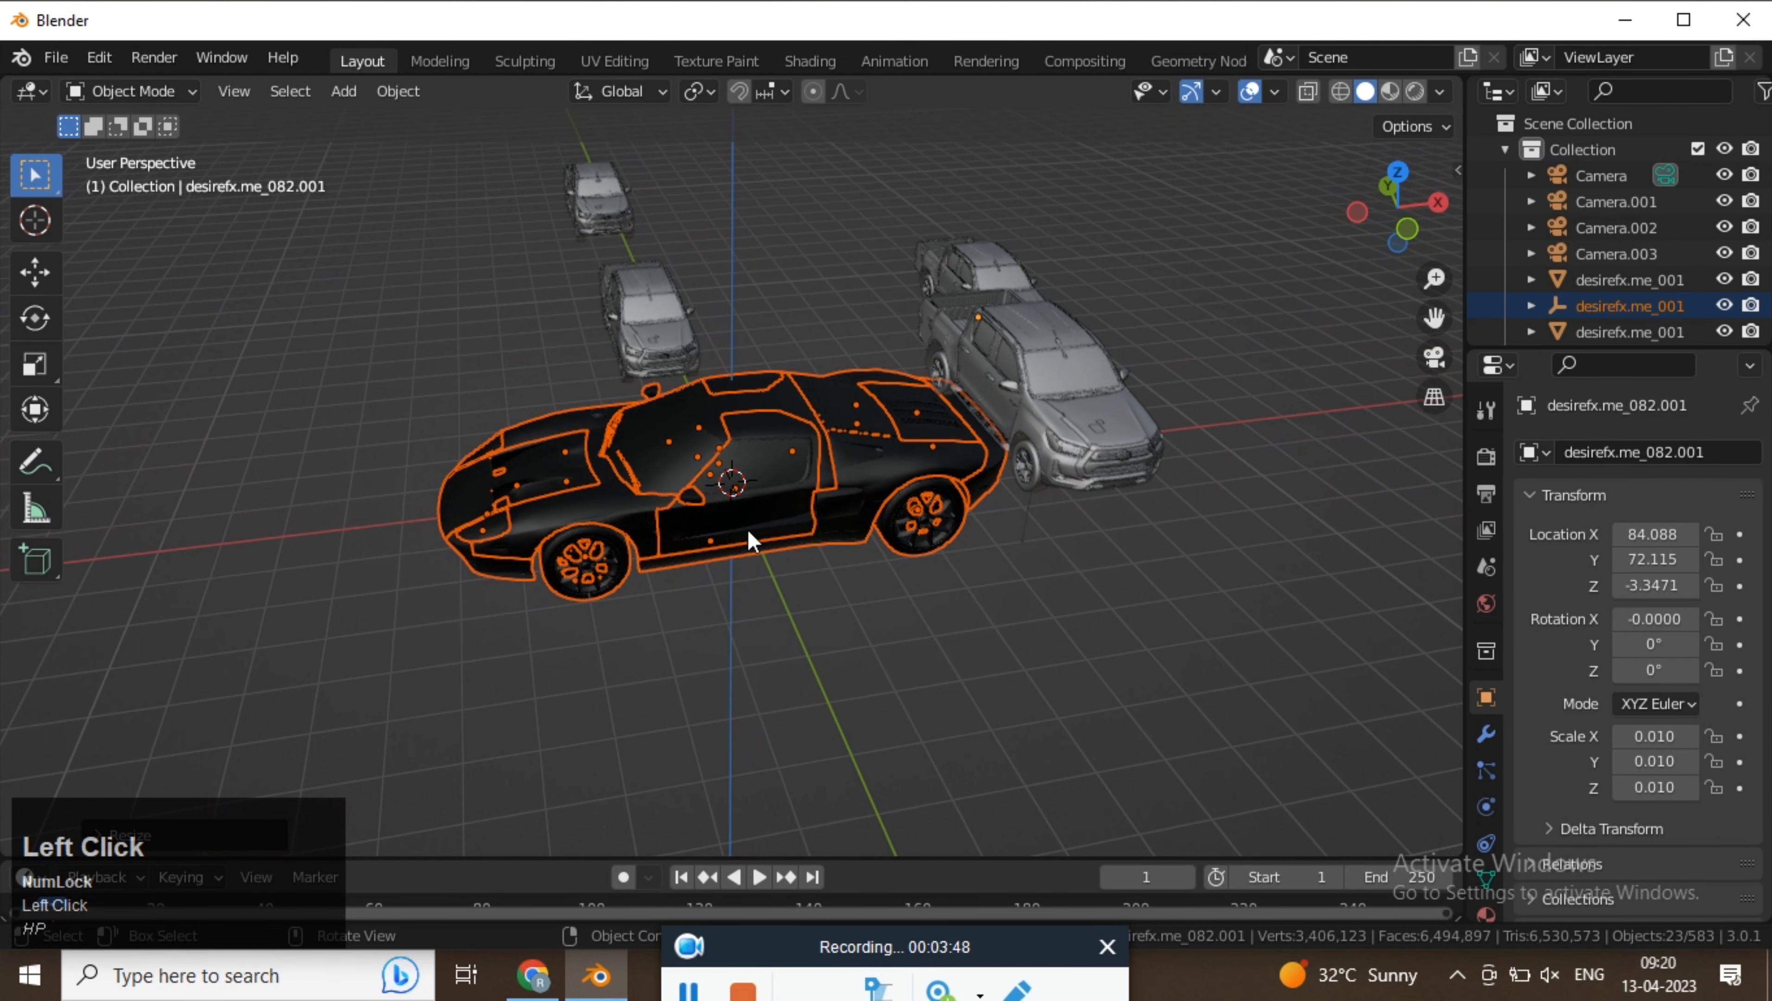
# Select only the nearest pickup copy on the Y axis, closest to the sports car, and delete it.
pyautogui.scroll(-3, 663, 379)
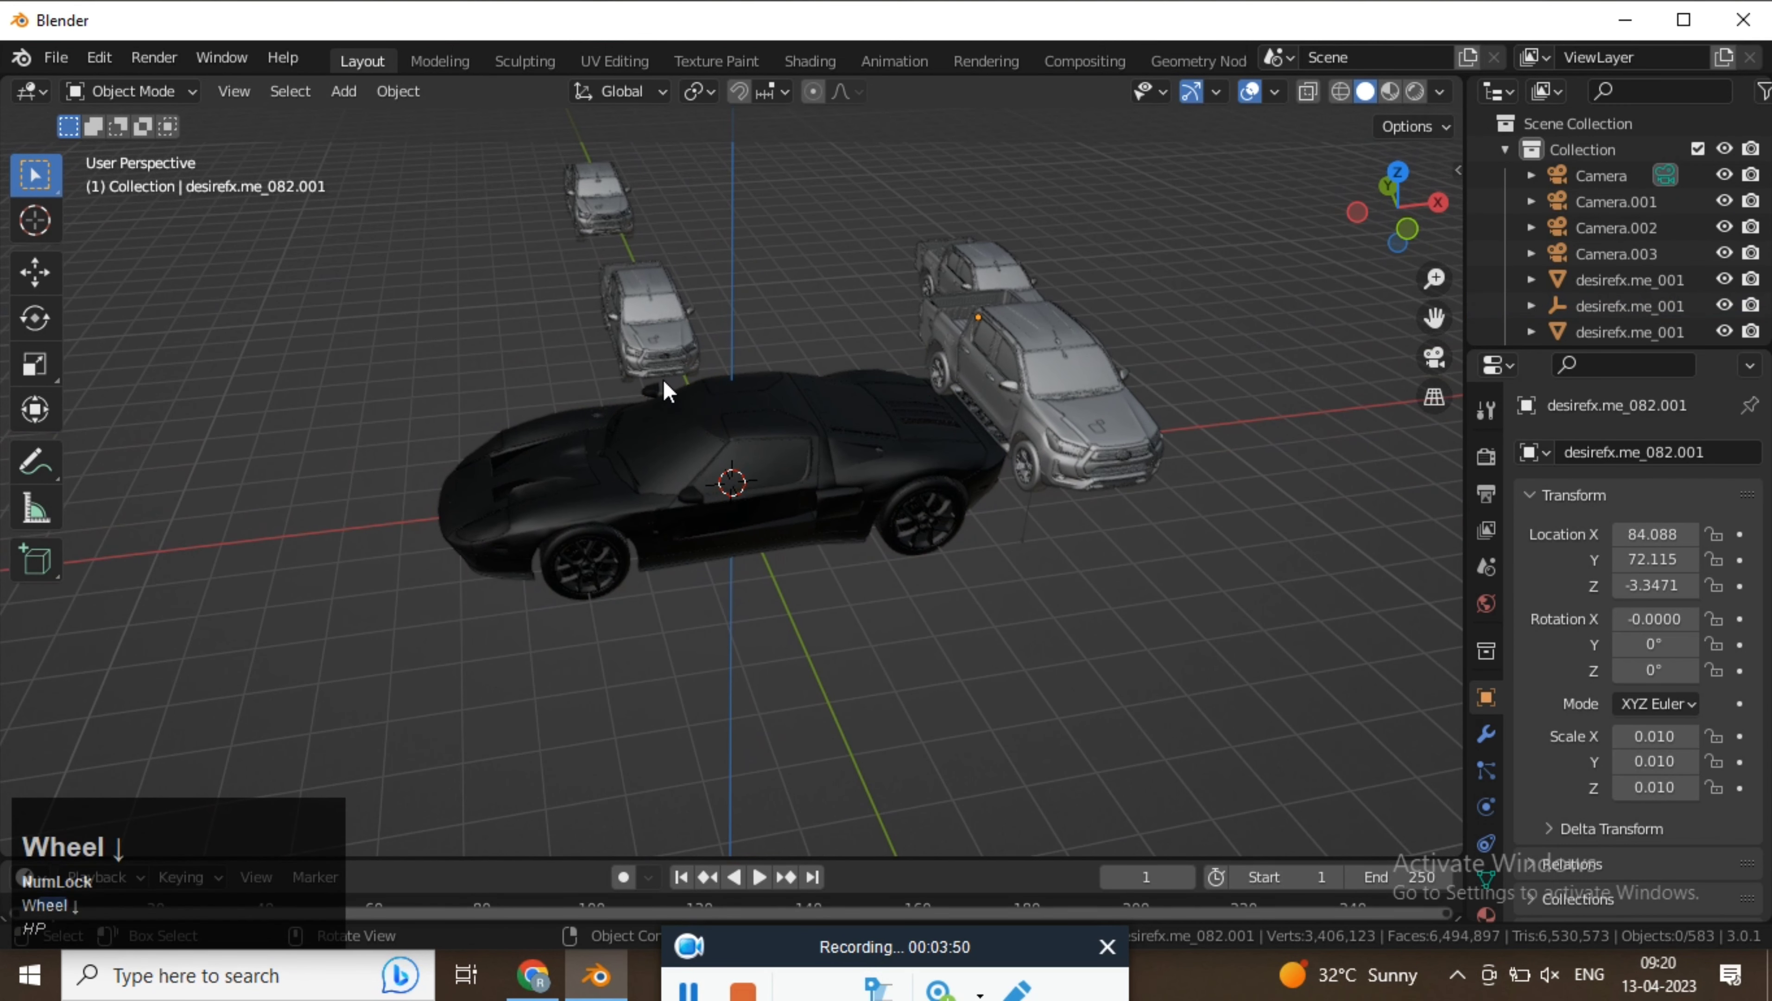
pyautogui.scroll(-2, 663, 379)
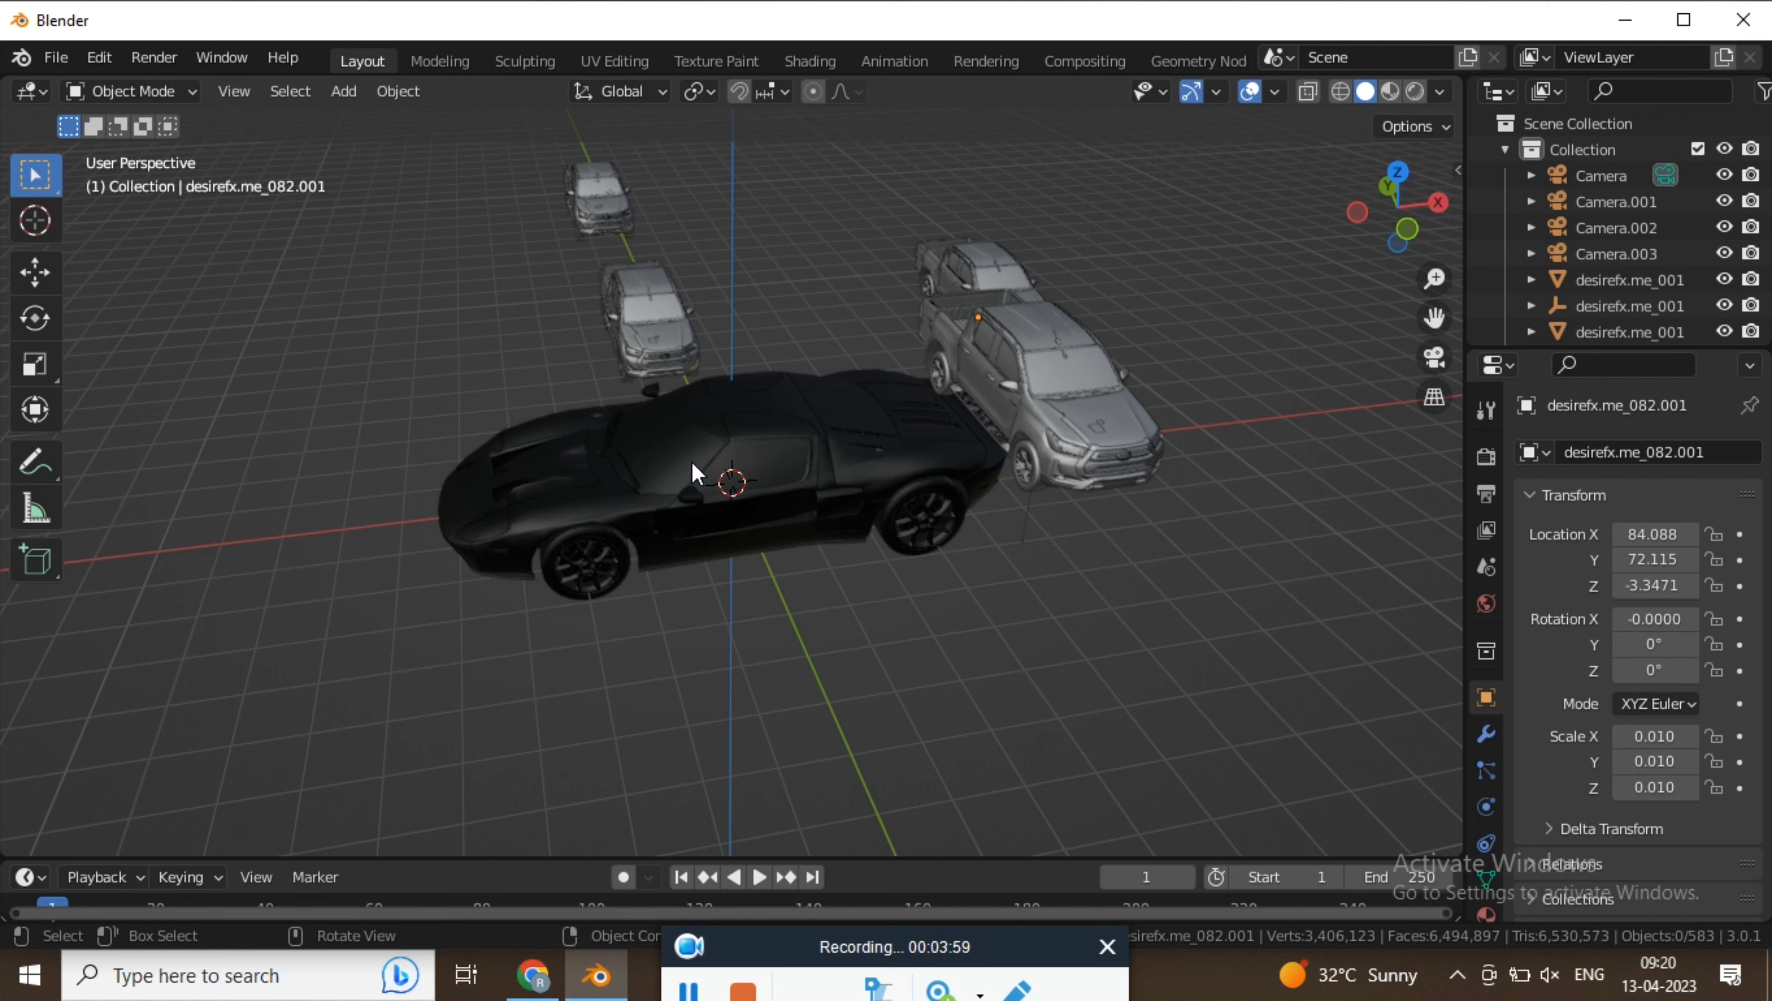
pyautogui.moveTo(904, 379)
pyautogui.mouseDown(button='middle')
pyautogui.moveTo(826, 398)
pyautogui.moveTo(932, 378)
pyautogui.mouseUp(button='middle')
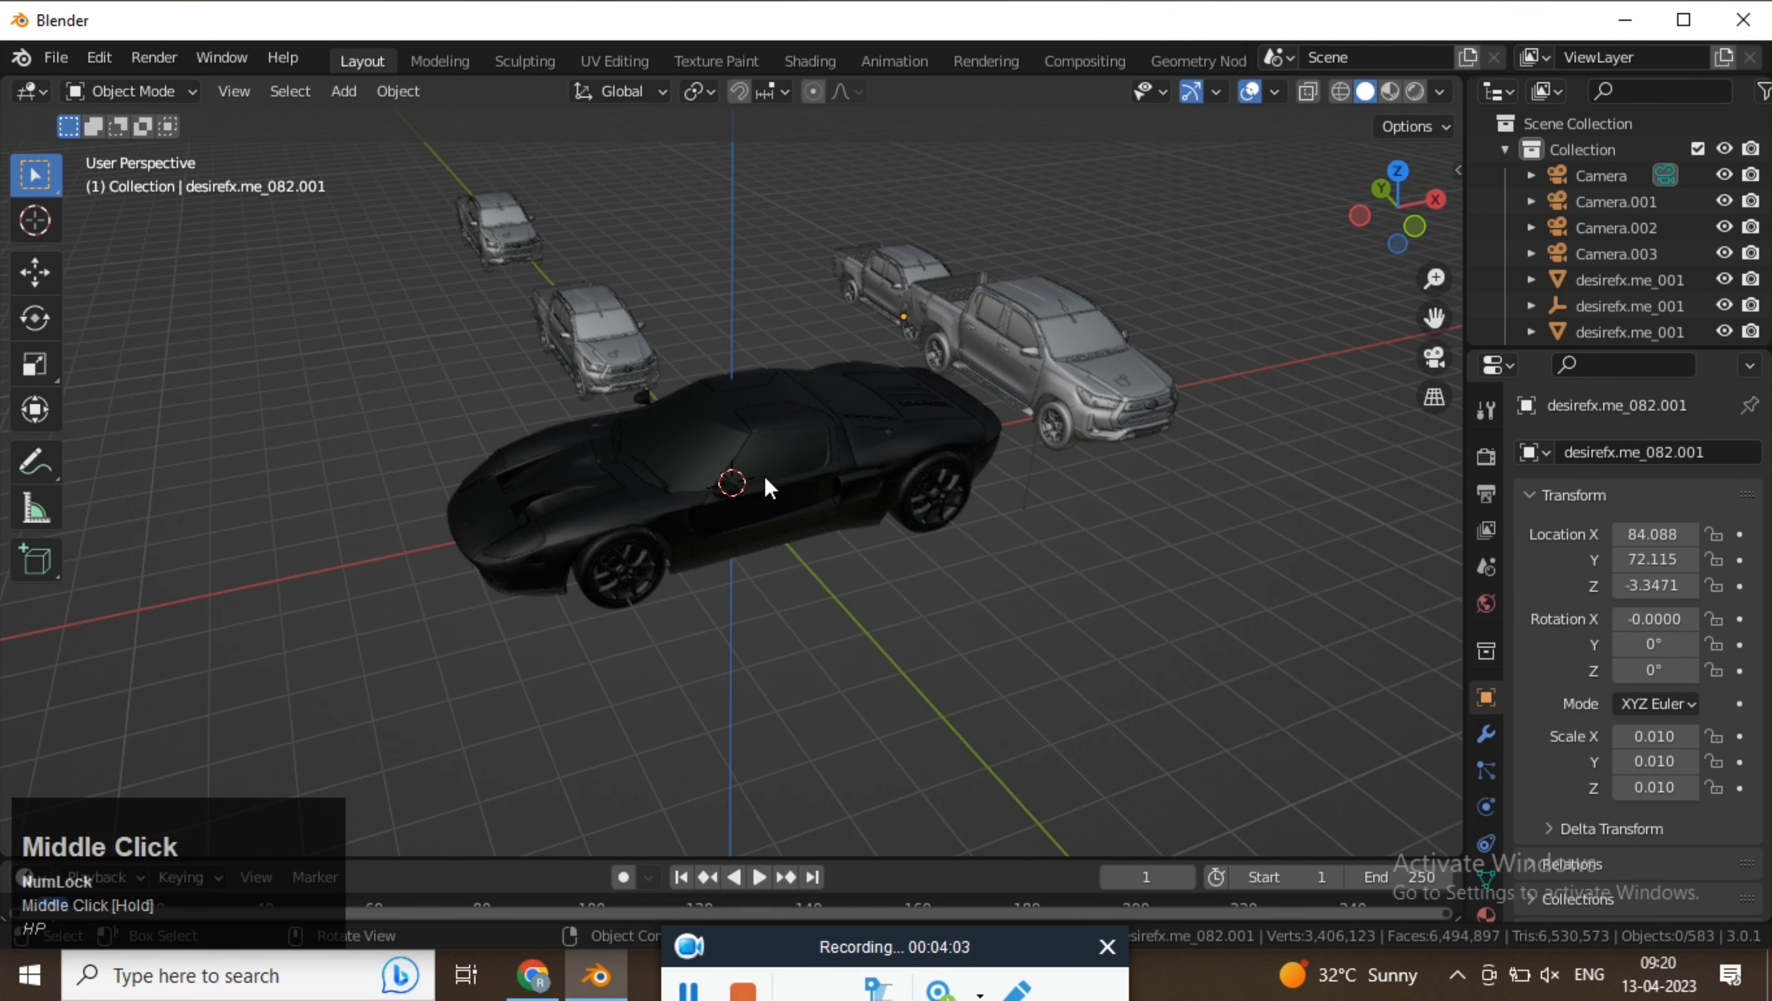
pyautogui.moveTo(569, 331); pyautogui.dragTo(672, 376, button='middle')
pyautogui.moveTo(559, 246); pyautogui.dragTo(310, 461)
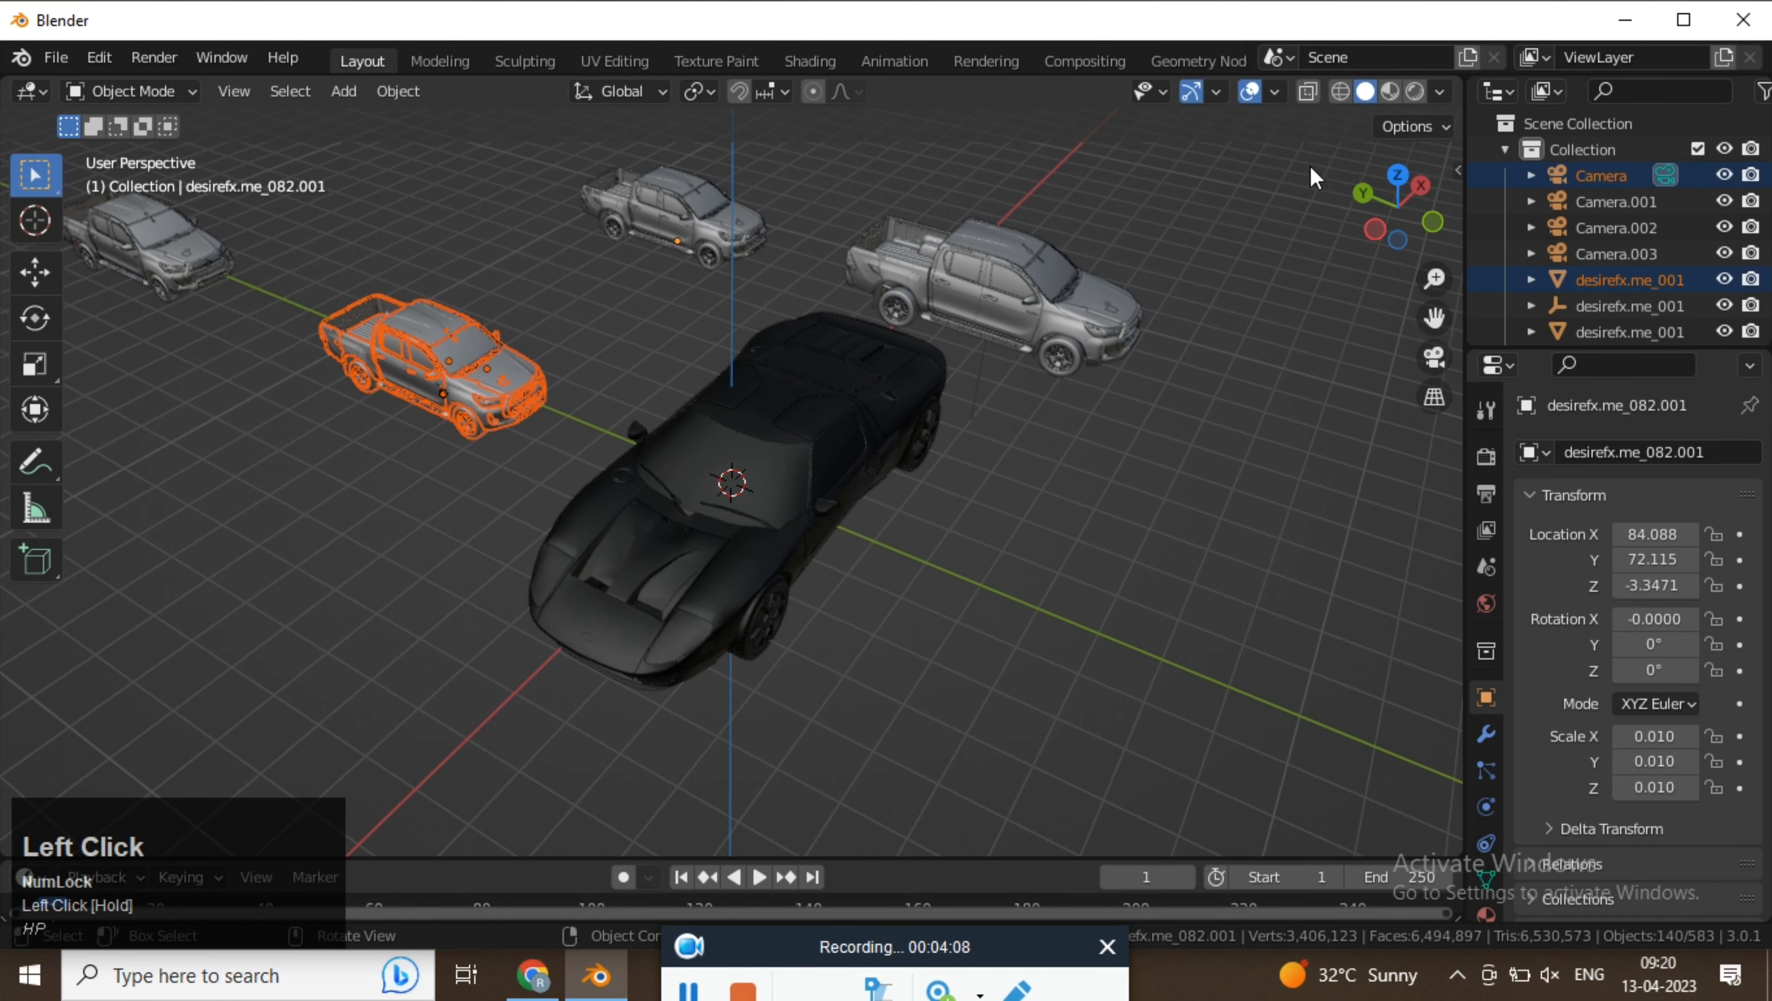
pyautogui.rightClick(412, 343)
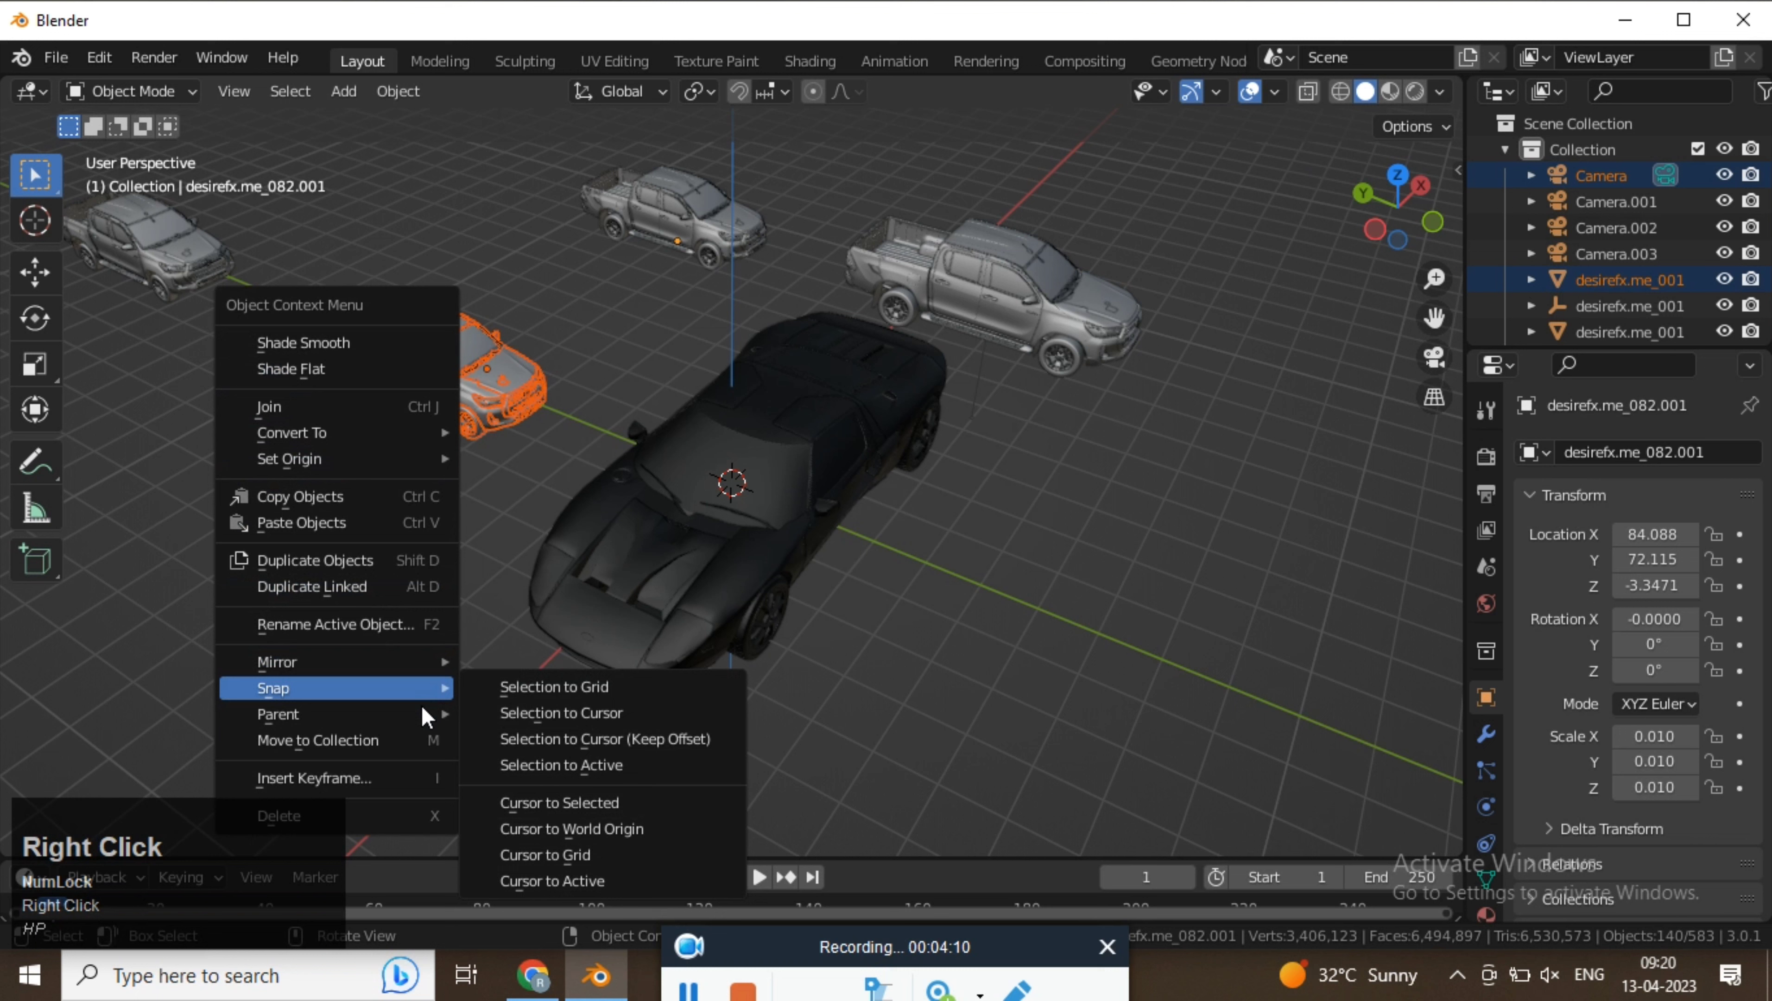
pyautogui.click(335, 821)
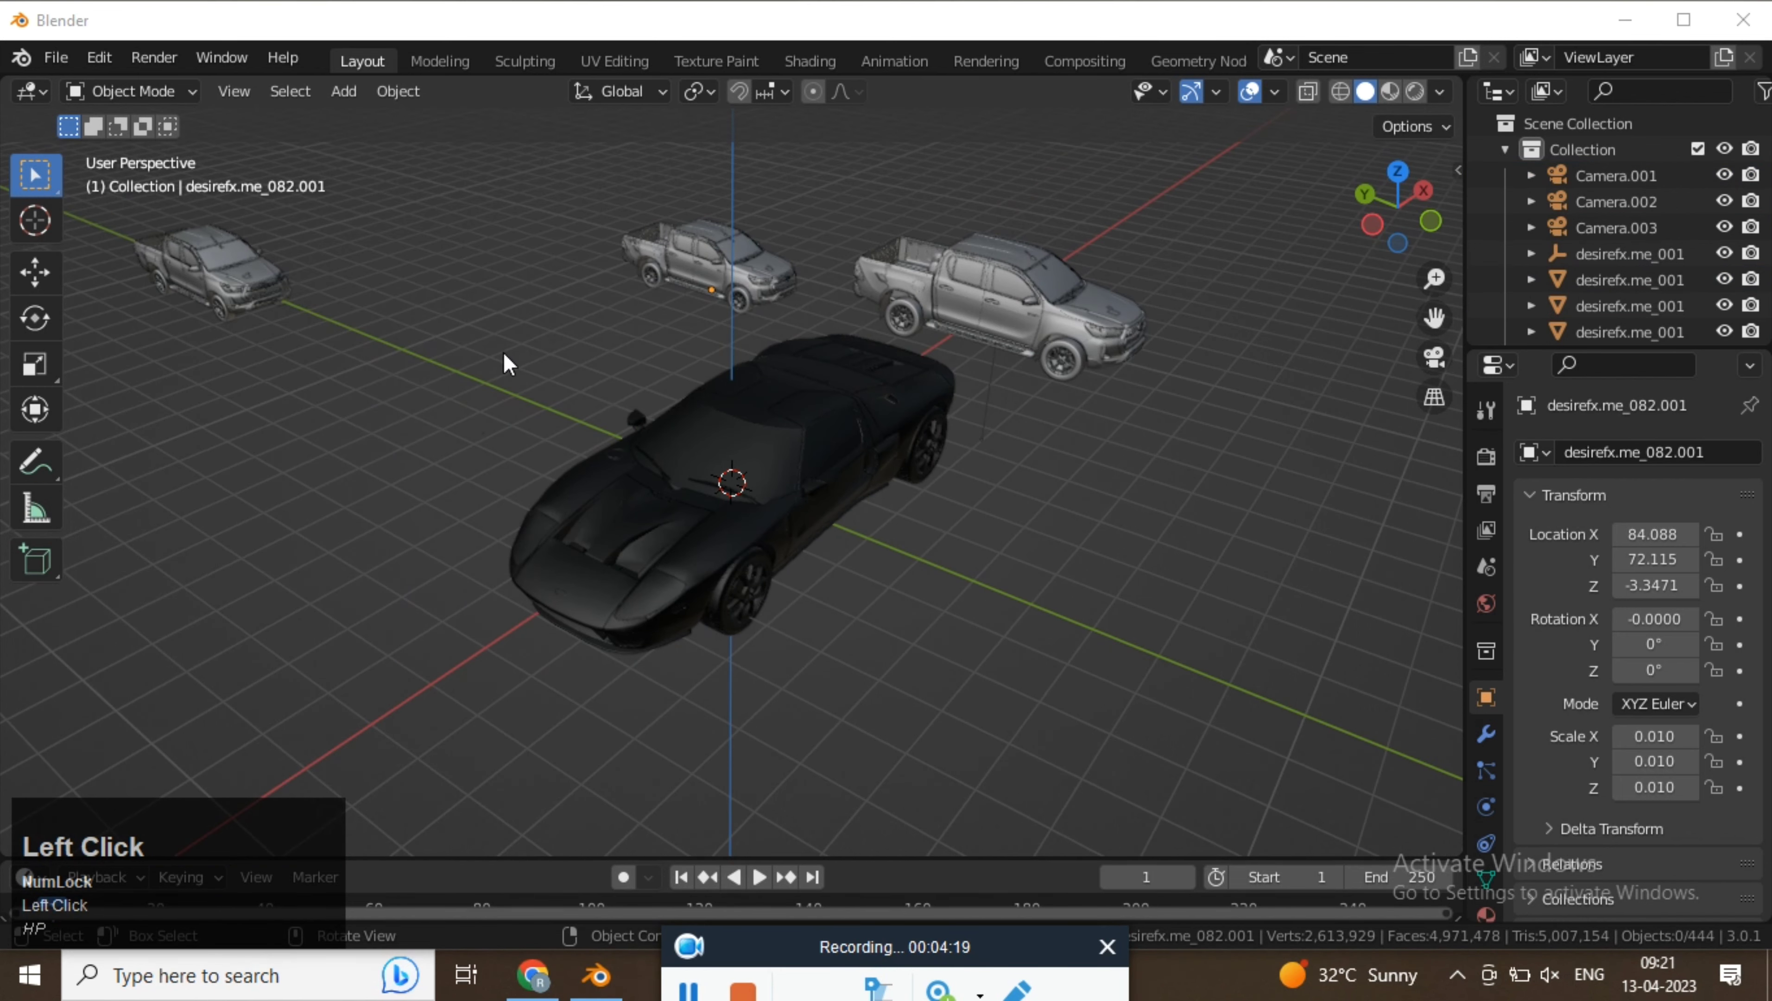
# Select the pickup copy standing between the Y axis and the original pickup, and delete it.
pyautogui.moveTo(277, 261); pyautogui.dragTo(550, 284, button='middle')
pyautogui.moveTo(603, 185); pyautogui.dragTo(387, 302)
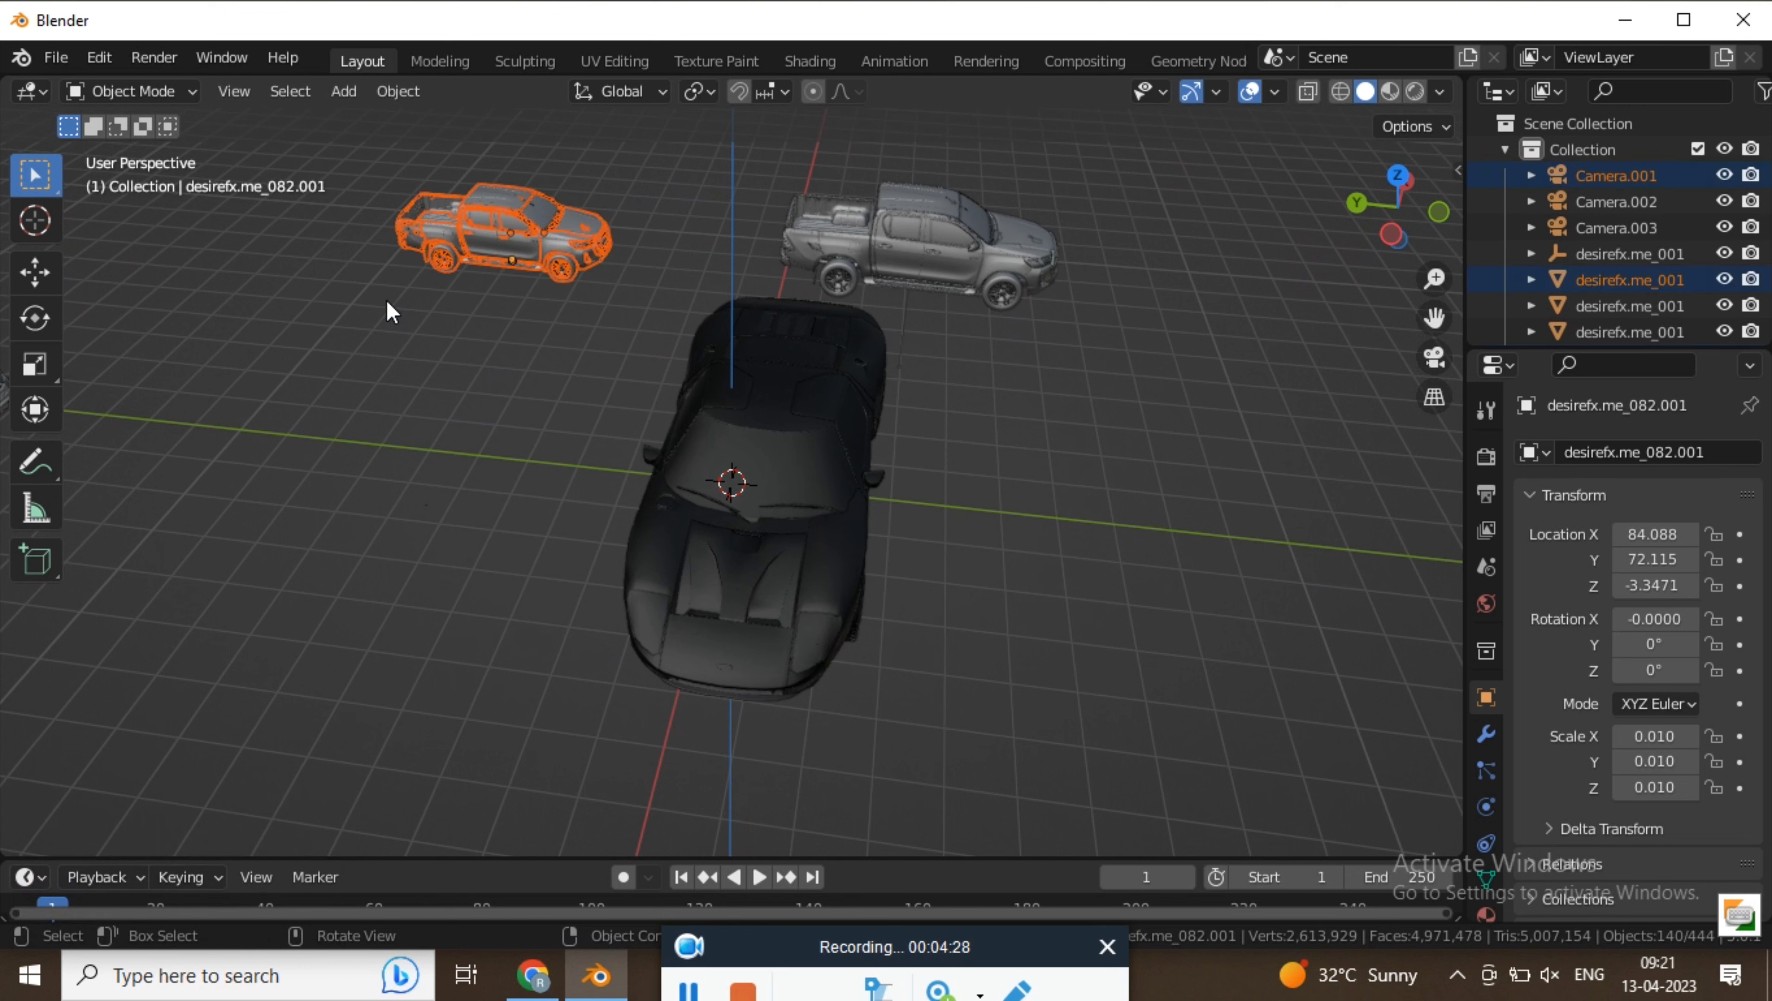
pyautogui.press('Delete')
# Select and delete the remaining distant pickup copy on the Y axis, keeping only the original pickup and the sports car.
pyautogui.scroll(-2, 664, 189)
pyautogui.scroll(-1, 665, 188)
pyautogui.moveTo(667, 265); pyautogui.dragTo(482, 284, button='middle')
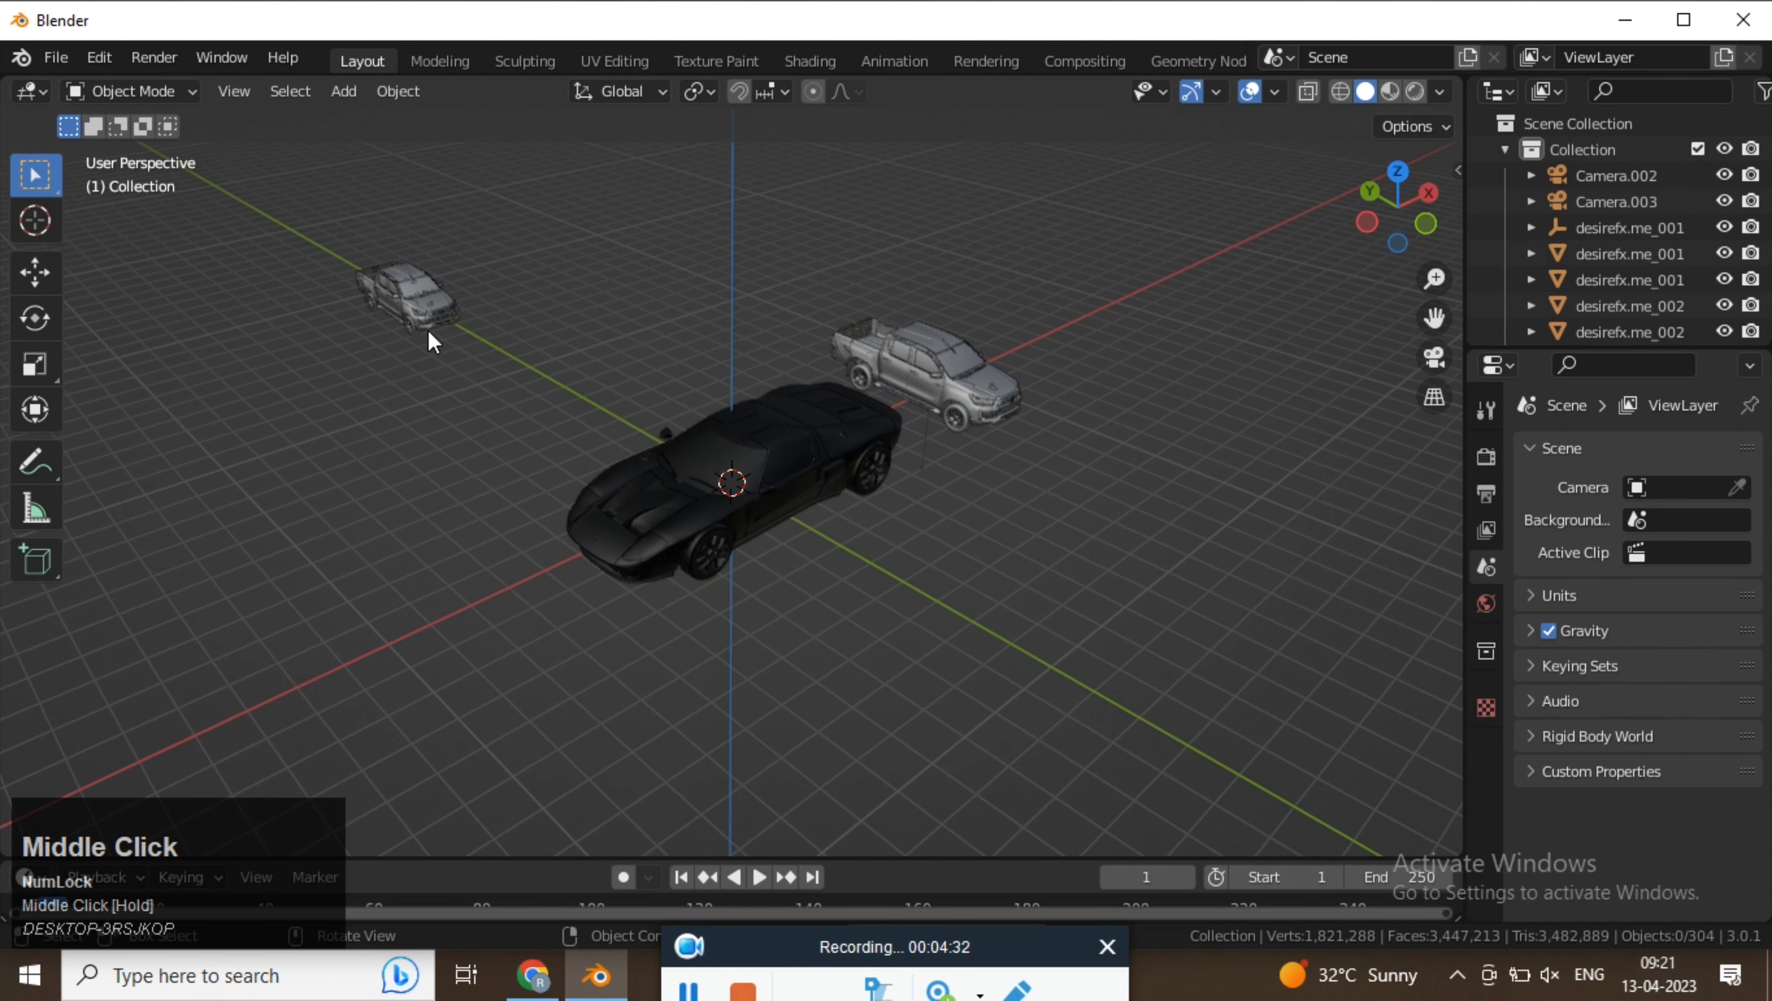
pyautogui.moveTo(481, 216); pyautogui.dragTo(267, 362)
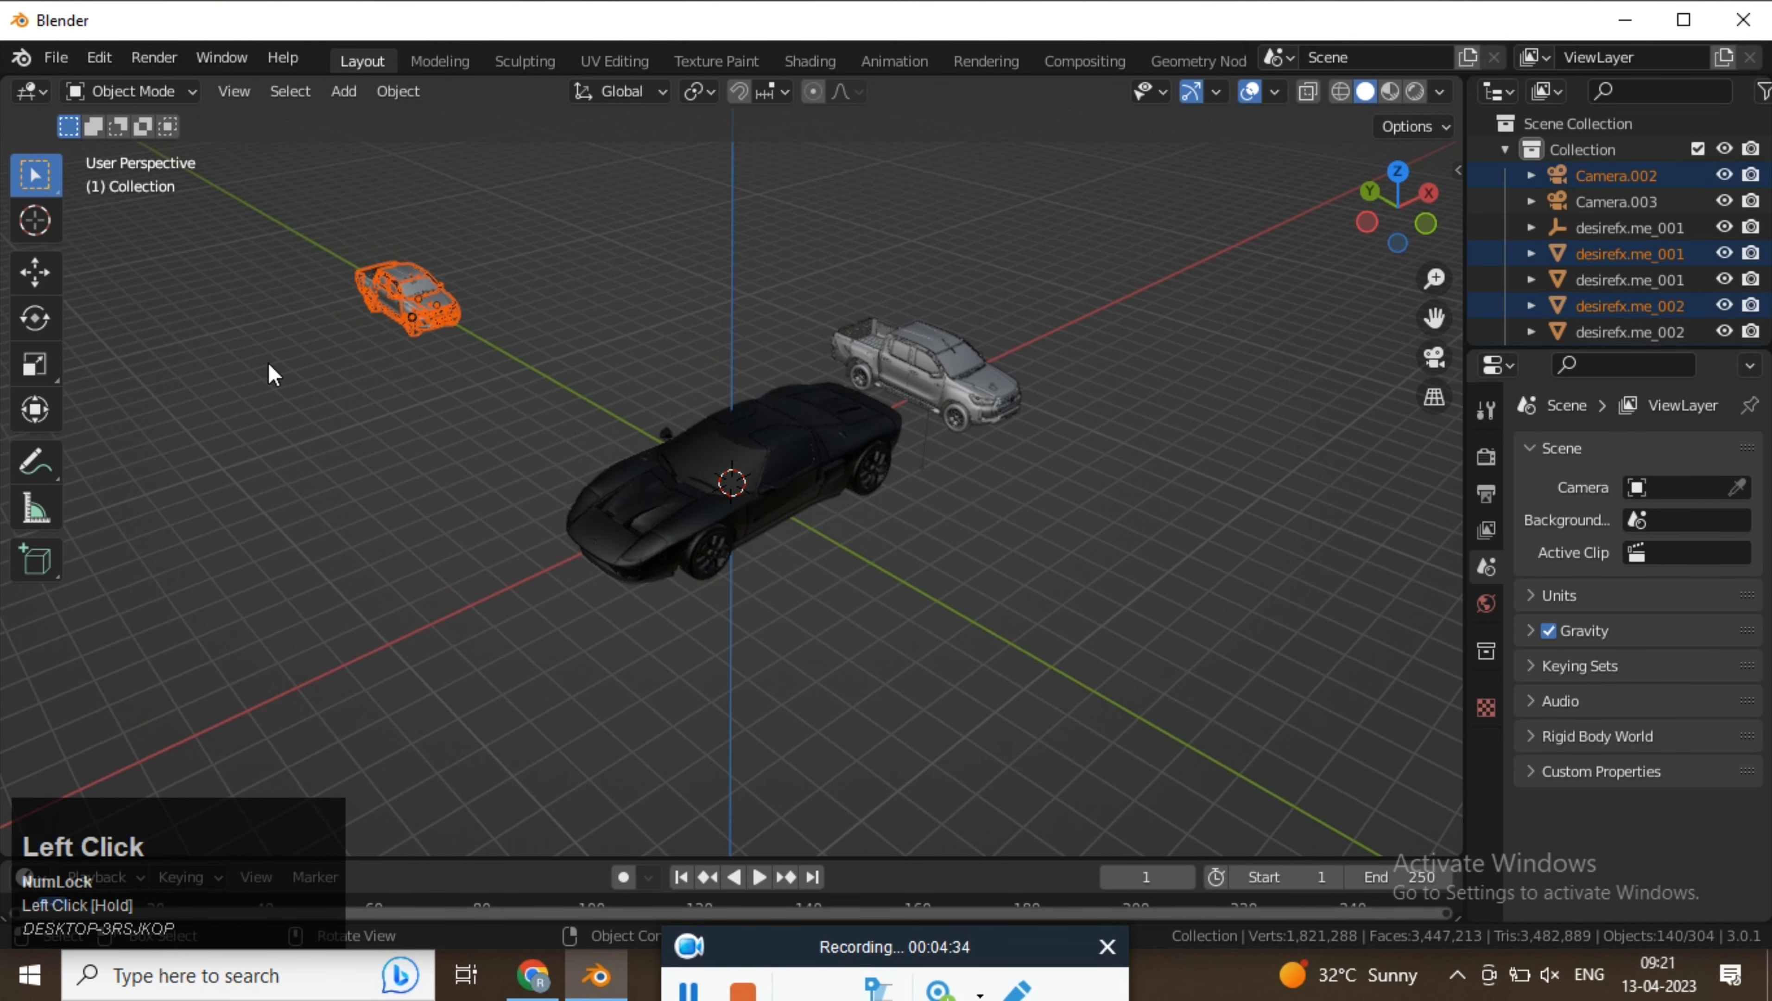
pyautogui.press('x')
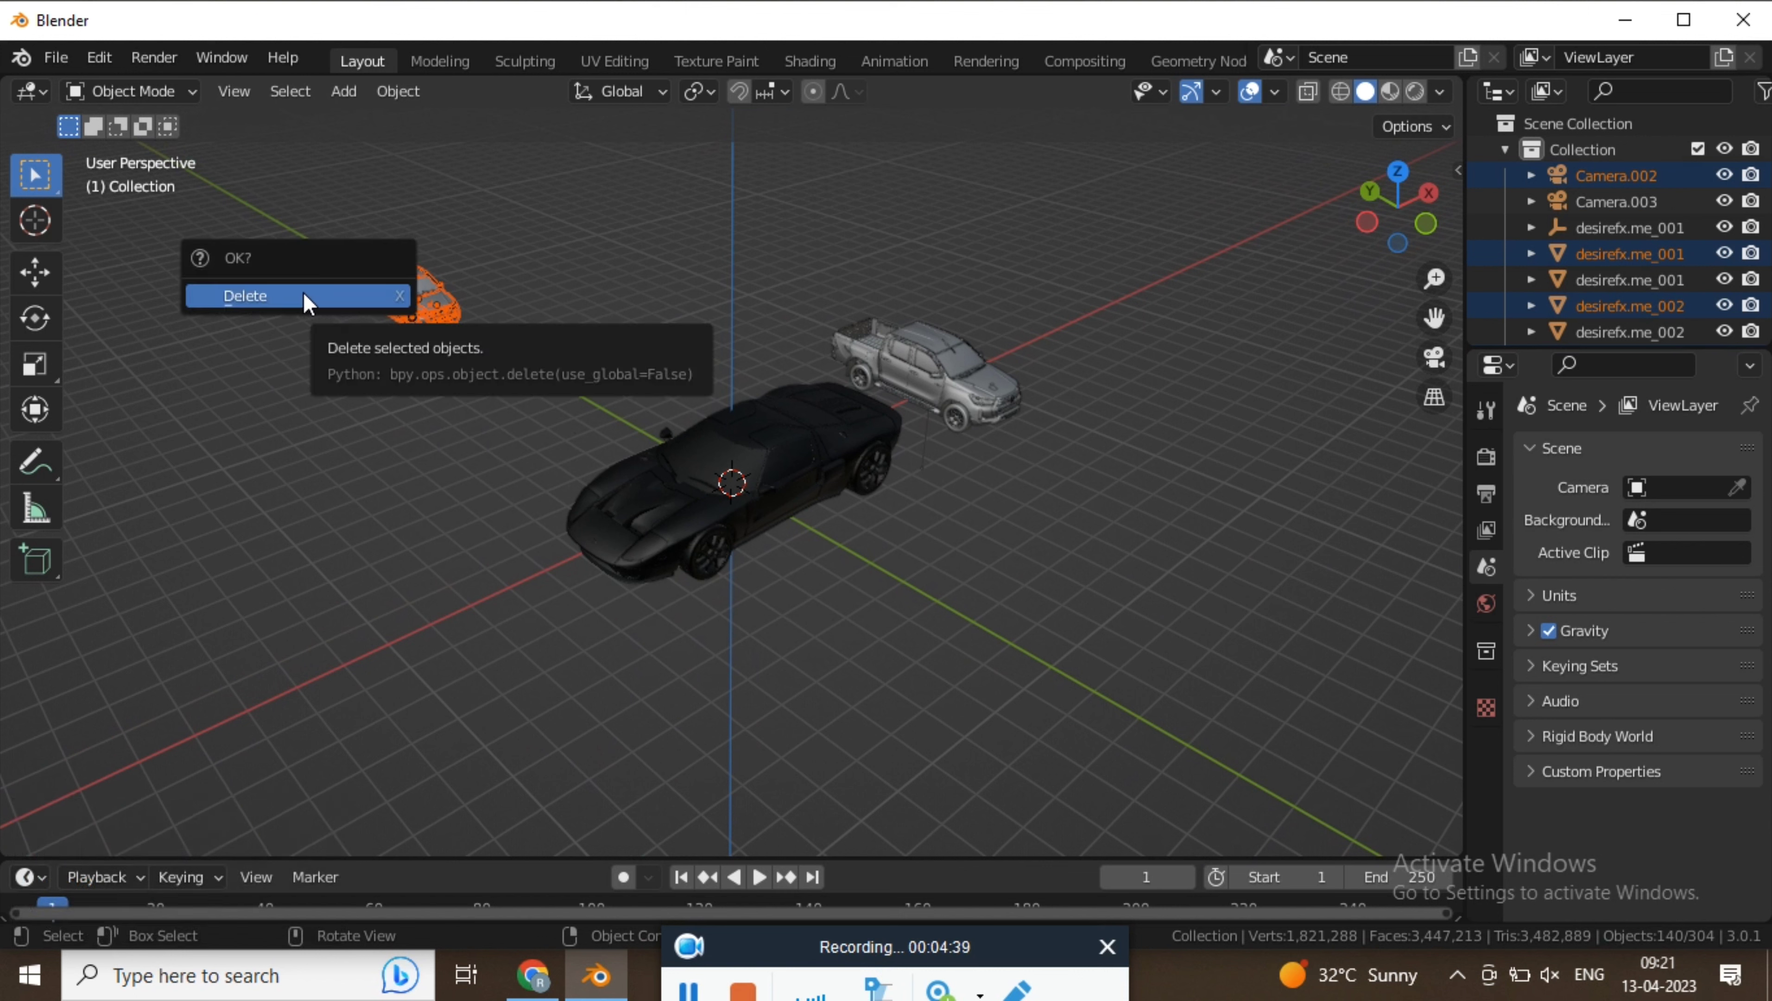
pyautogui.click(250, 296)
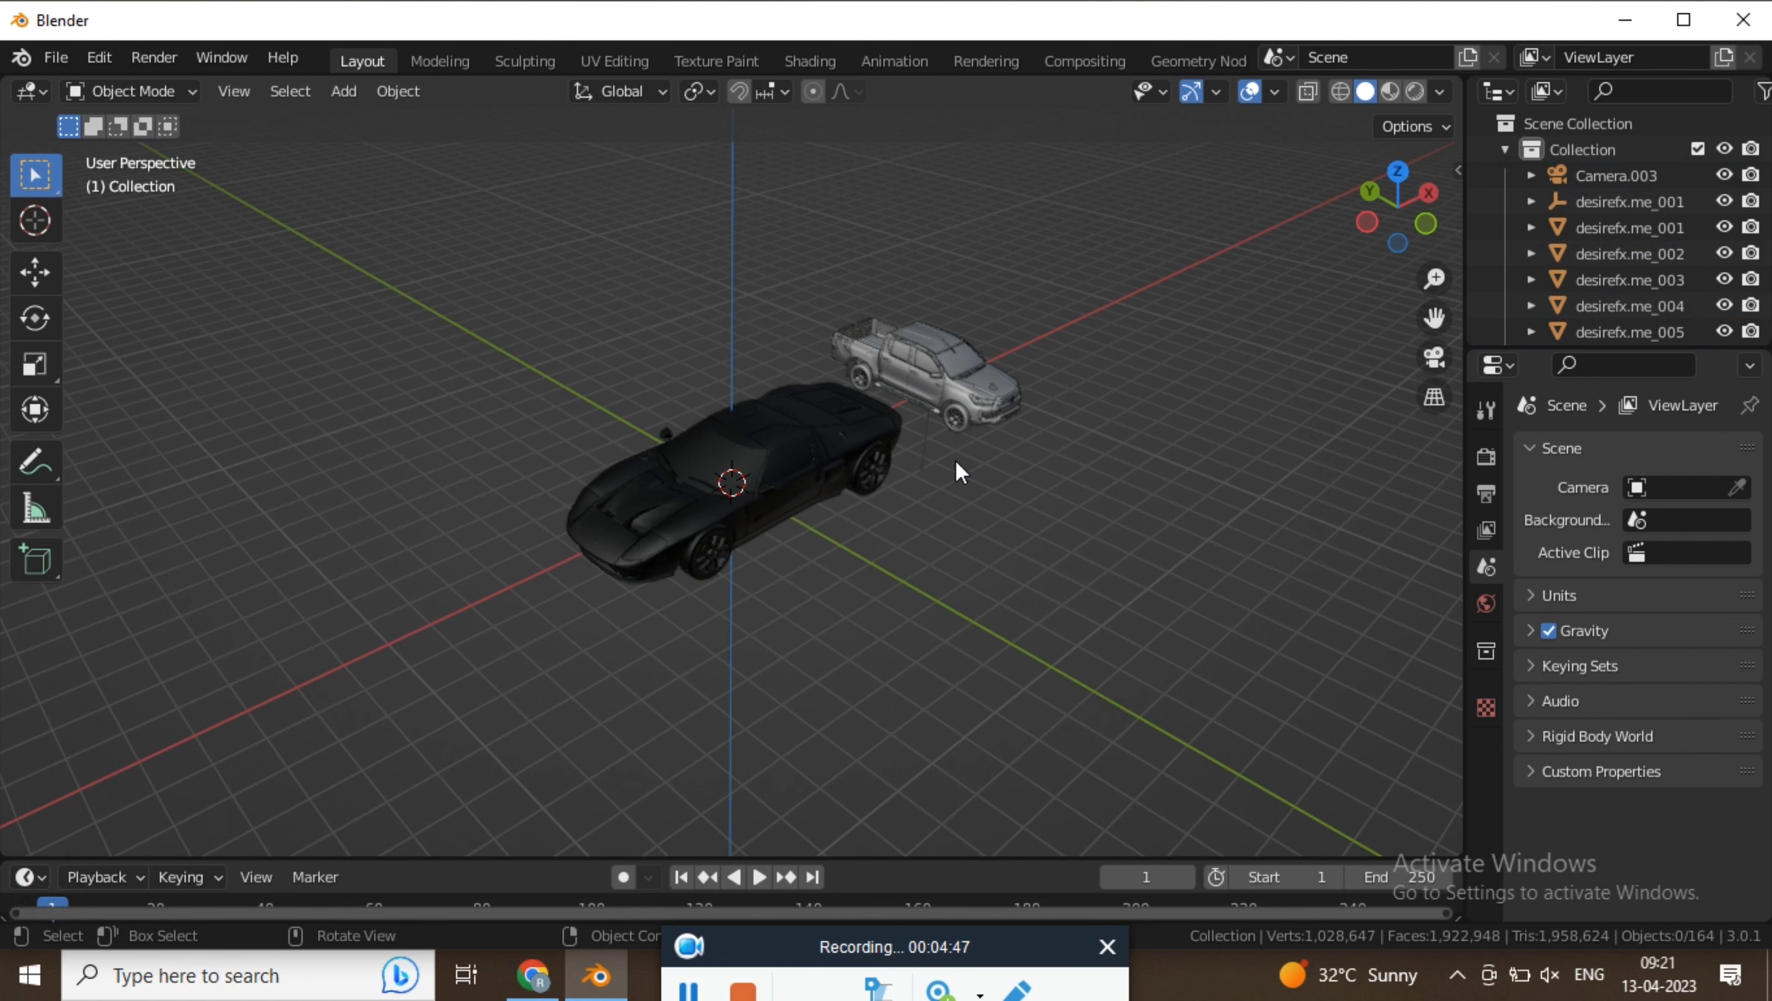
pyautogui.press('x')
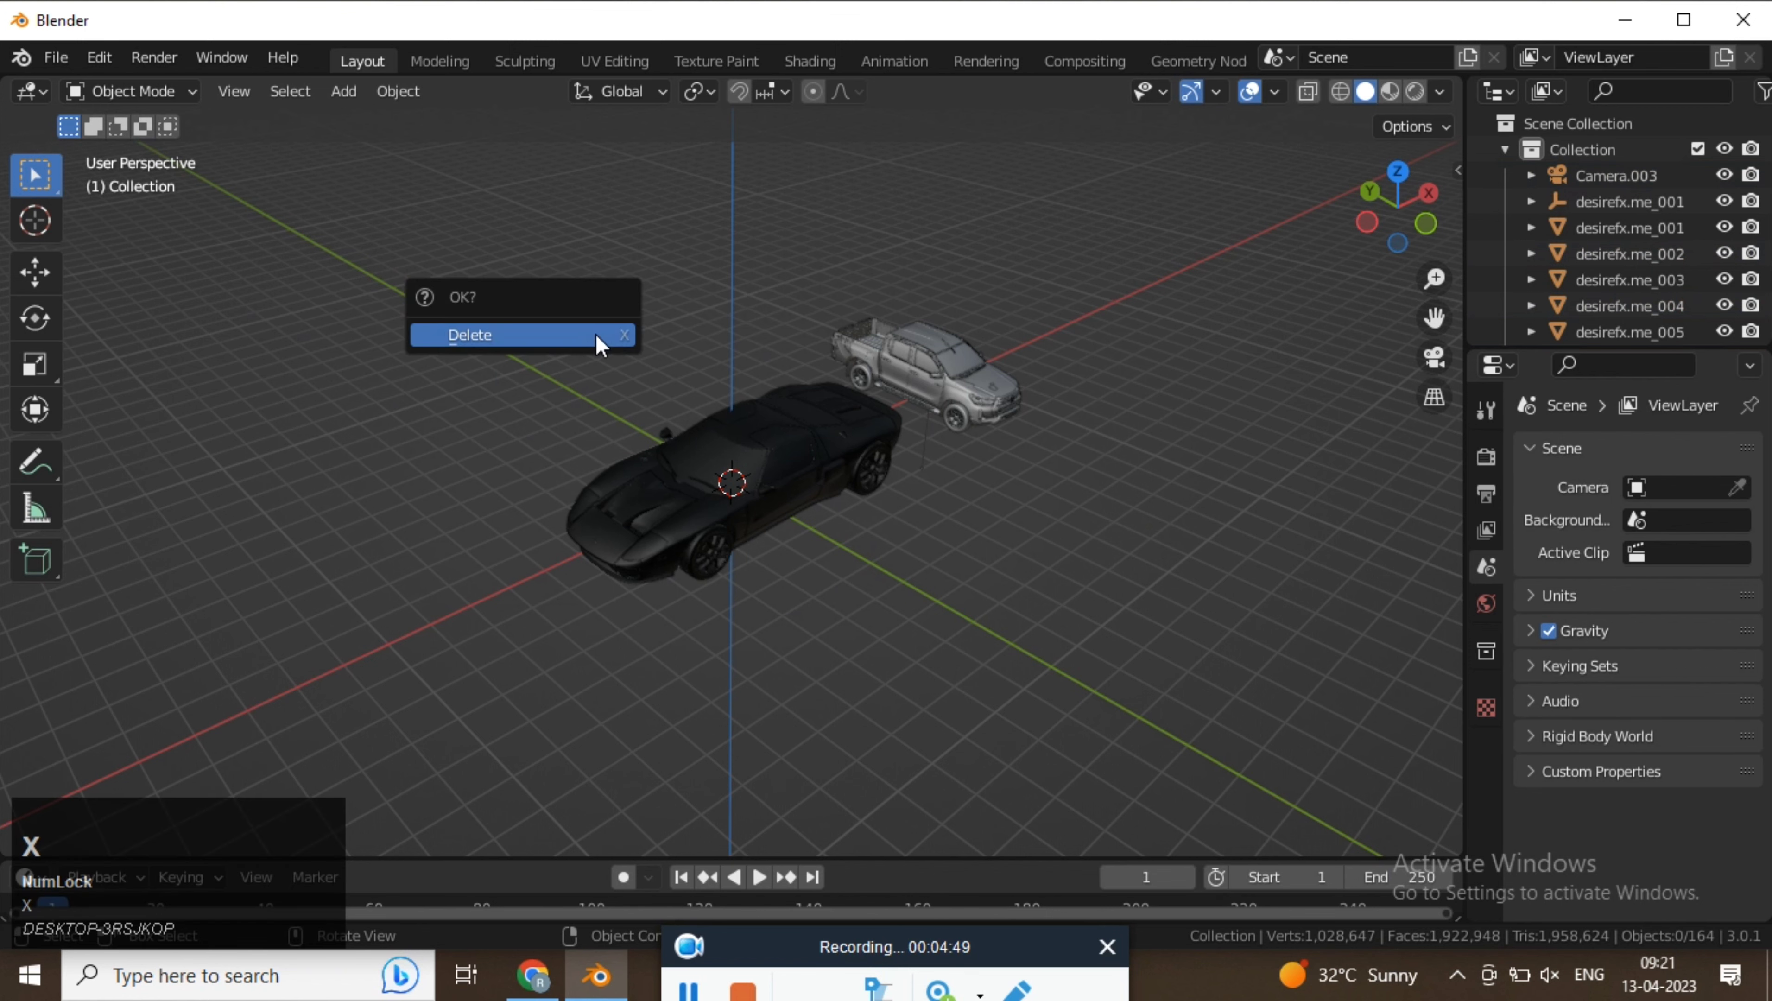
pyautogui.click(607, 431)
pyautogui.moveTo(716, 419); pyautogui.dragTo(775, 411, button='middle')
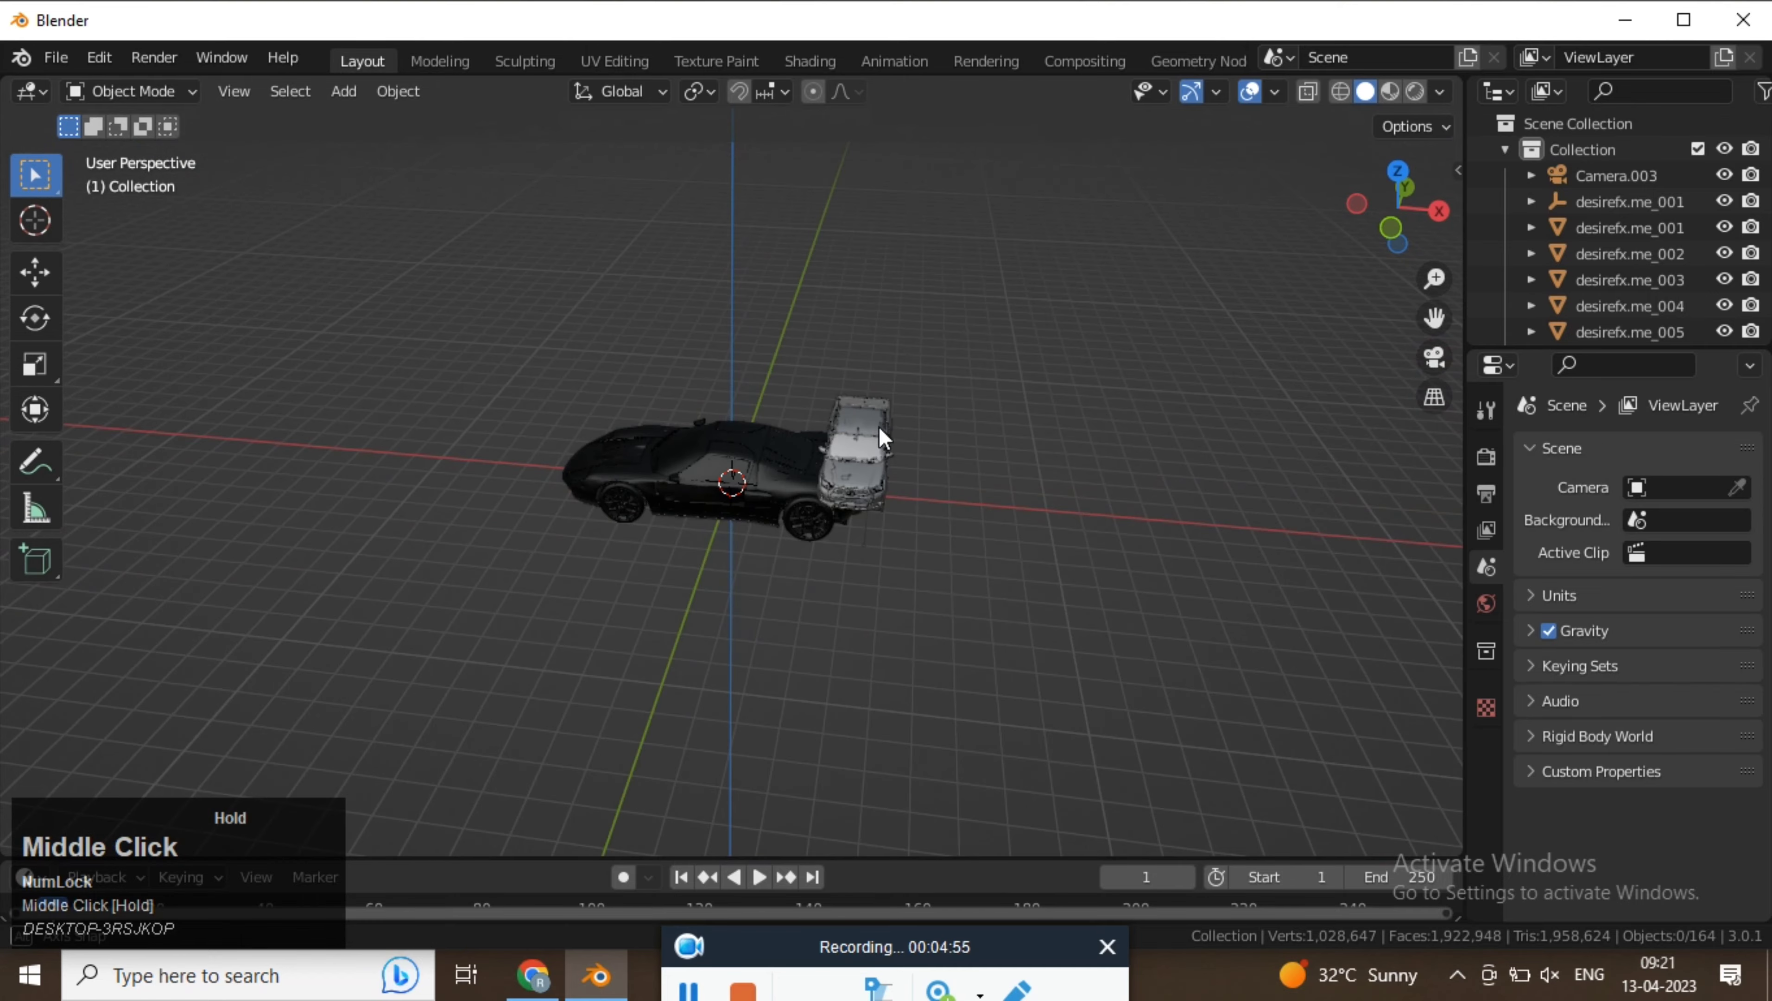